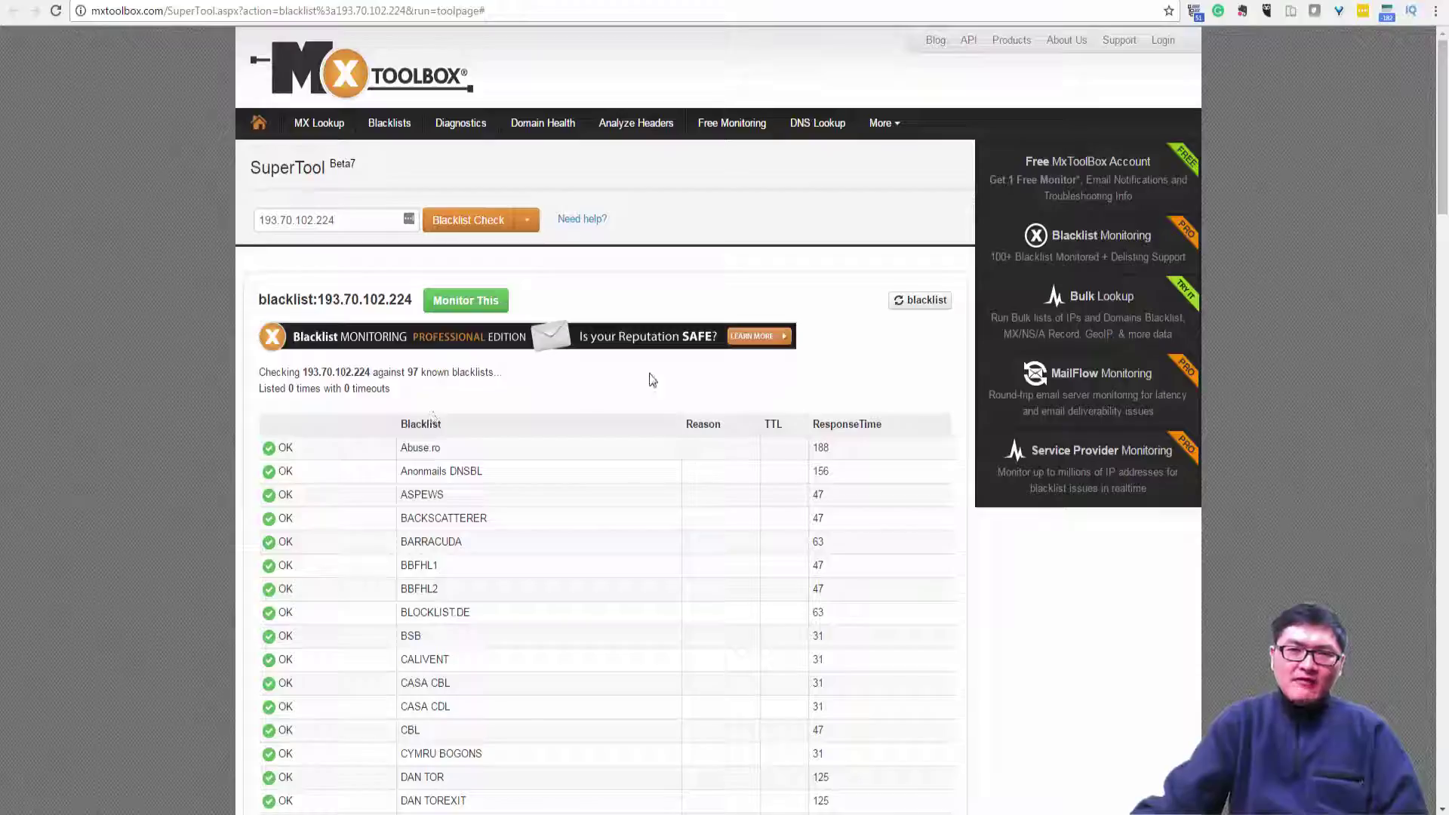
Switch to the multirbl.valli.org results for 144.217.83.133.
click(991, 5)
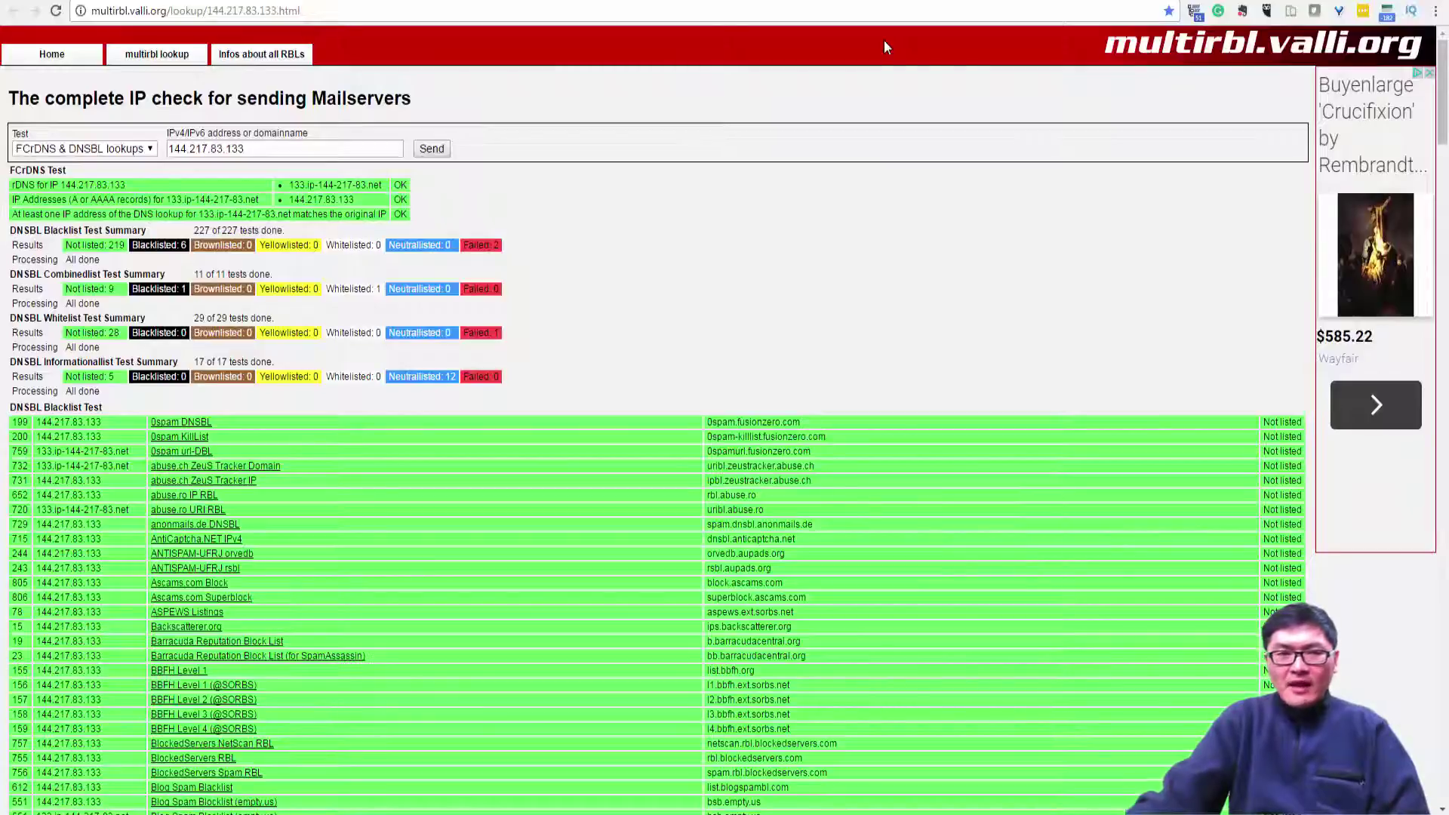
Reselect 144.217.83.133 in the address field and resend the FCrDNS & DNSBL lookup.
drag(271, 148, 151, 153)
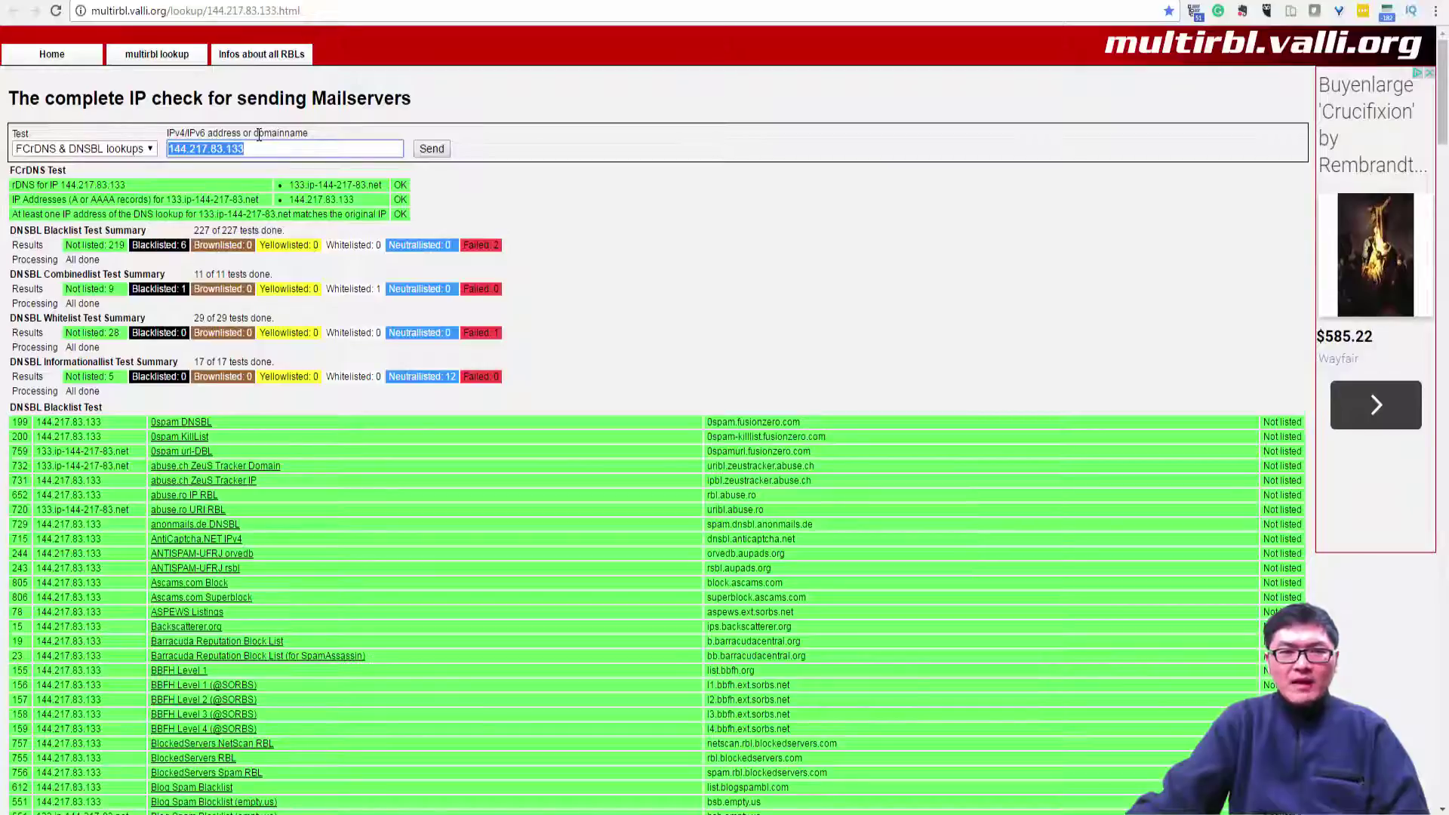
drag(258, 135, 307, 135)
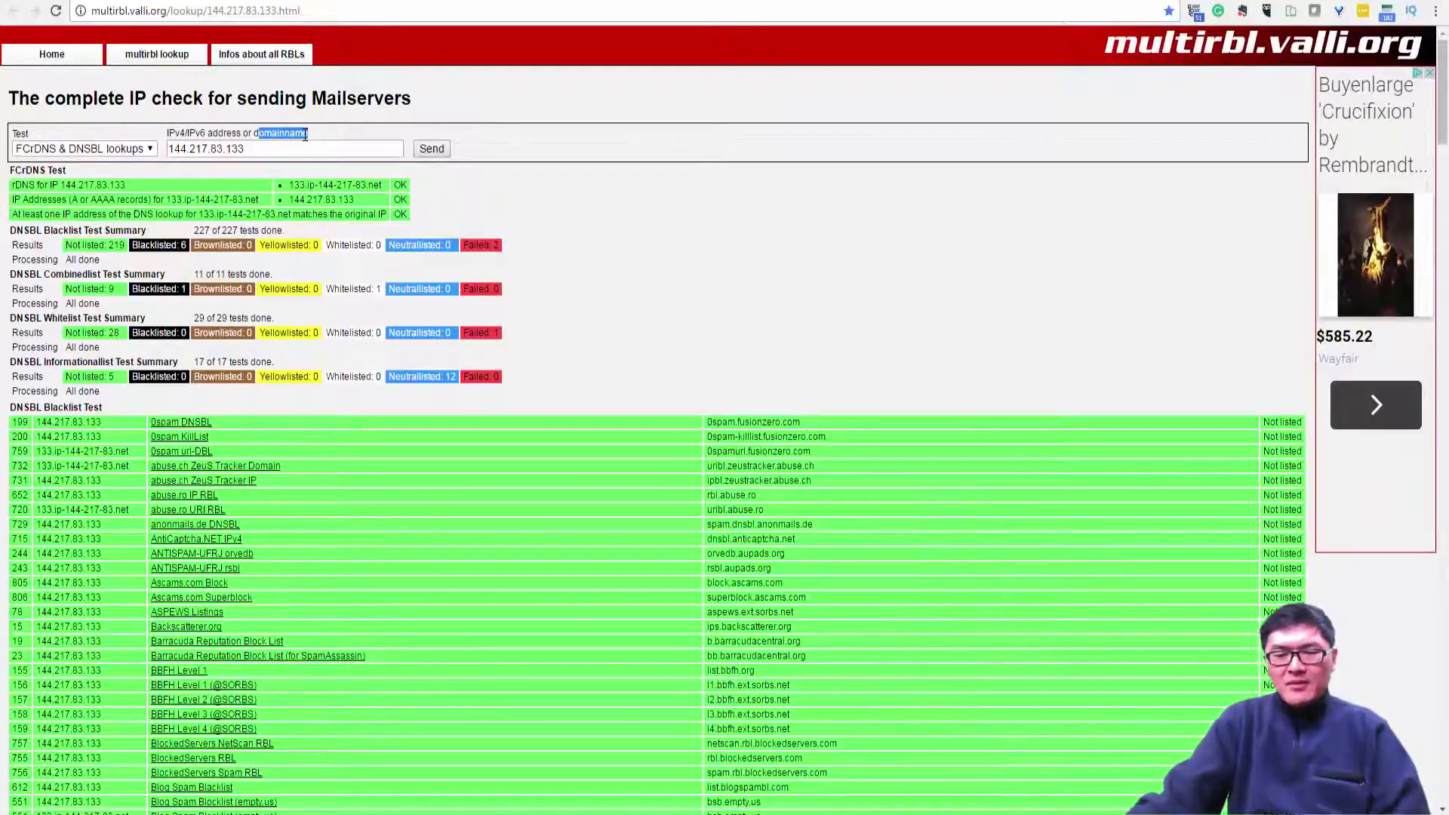
triple_click(279, 148)
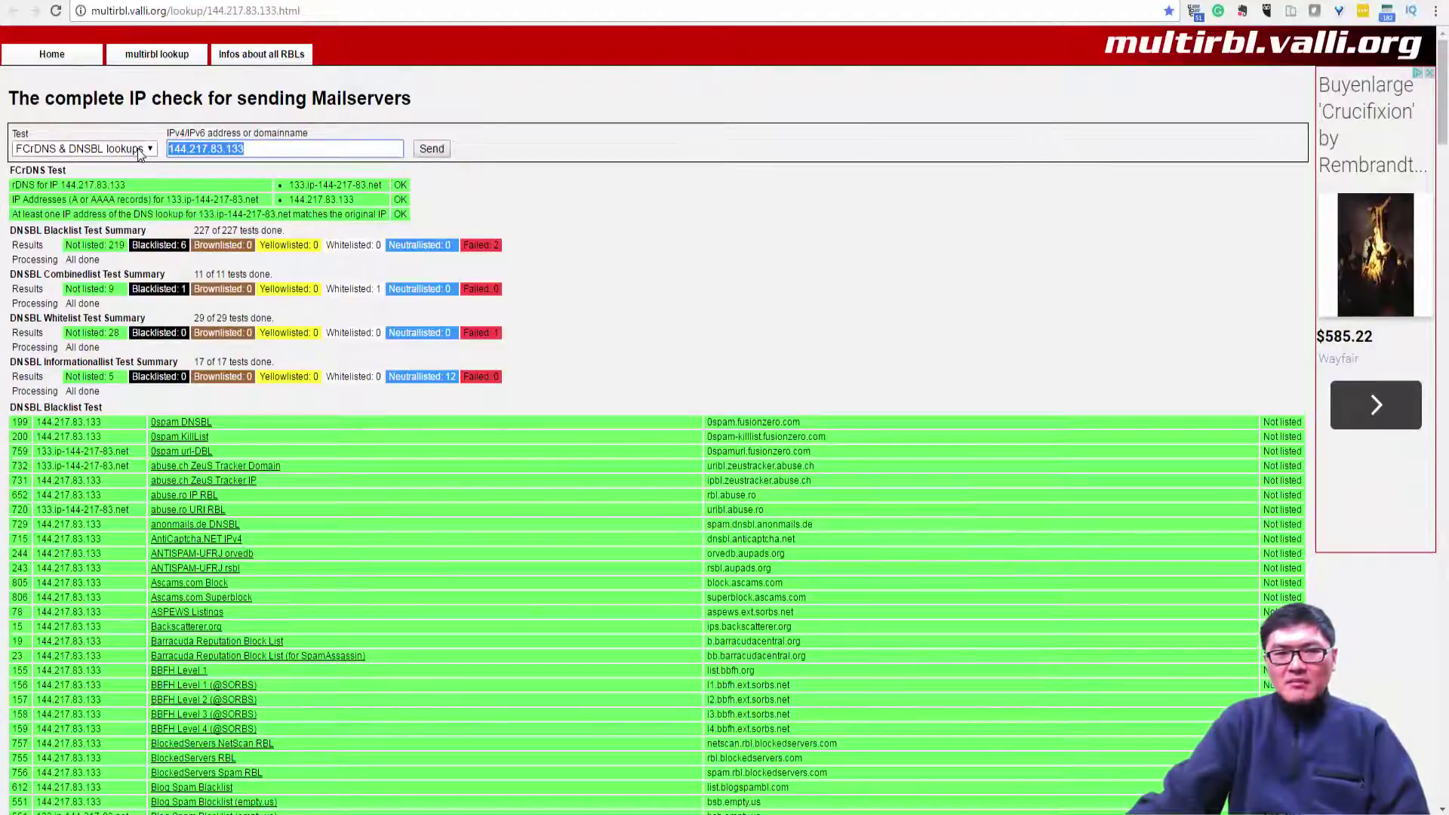
click(435, 151)
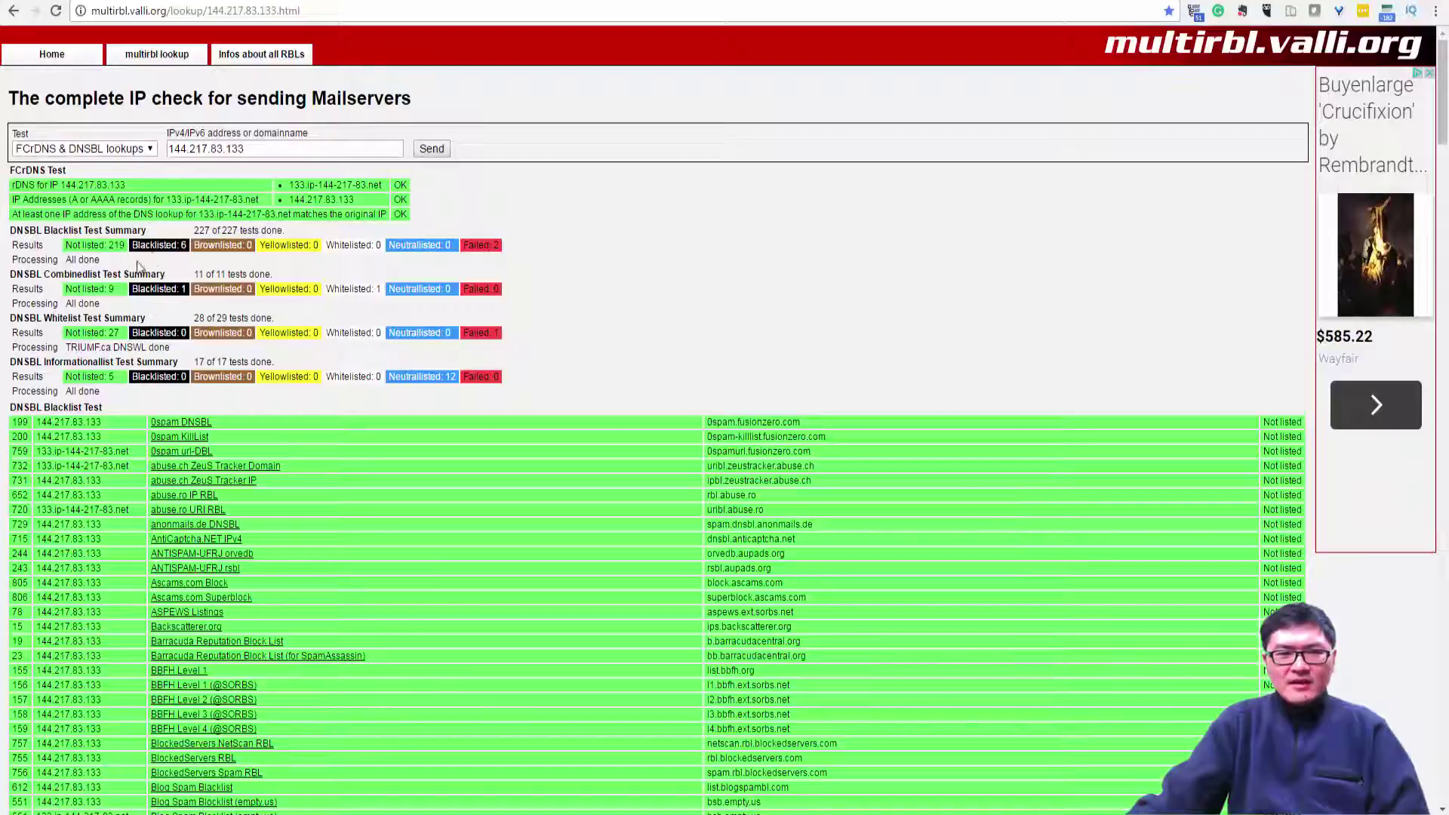
double_click(195, 150)
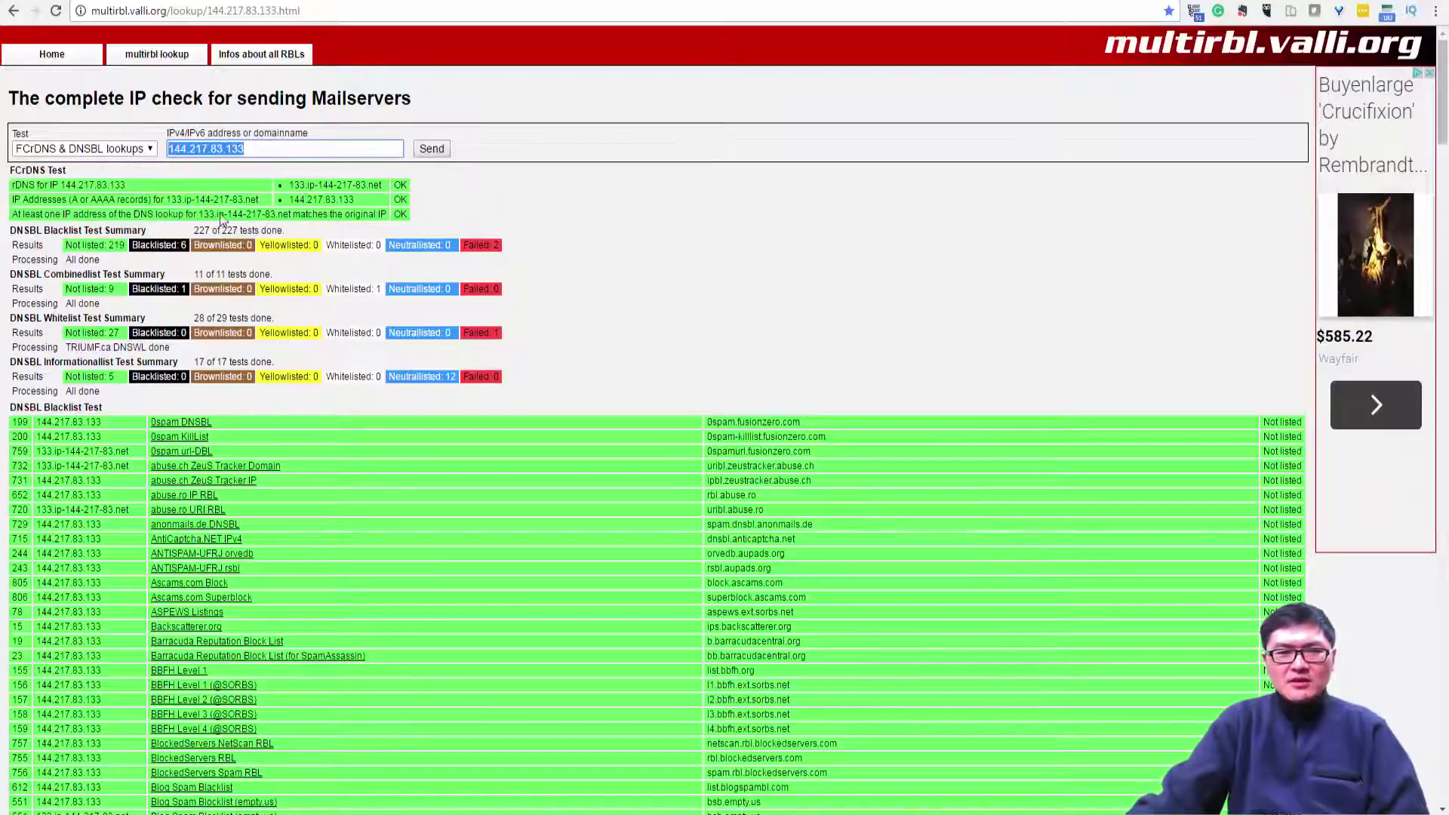
Scroll through the 144.217.83.133 results, including the McAfee RBL listing, and back to the top.
scroll(230, 340, down, 10)
scroll(230, 339, down, 6)
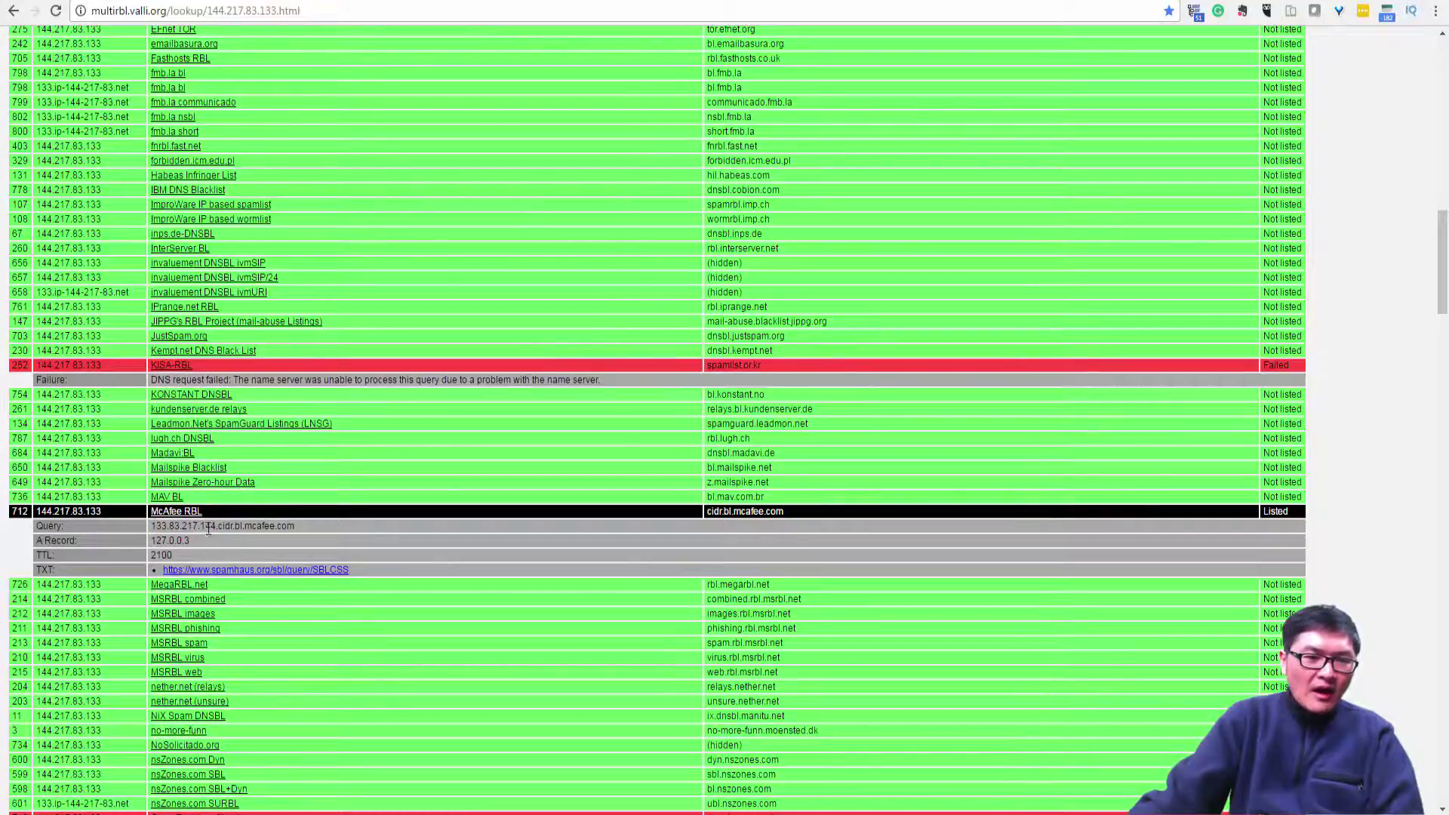
scroll(209, 528, down, 4)
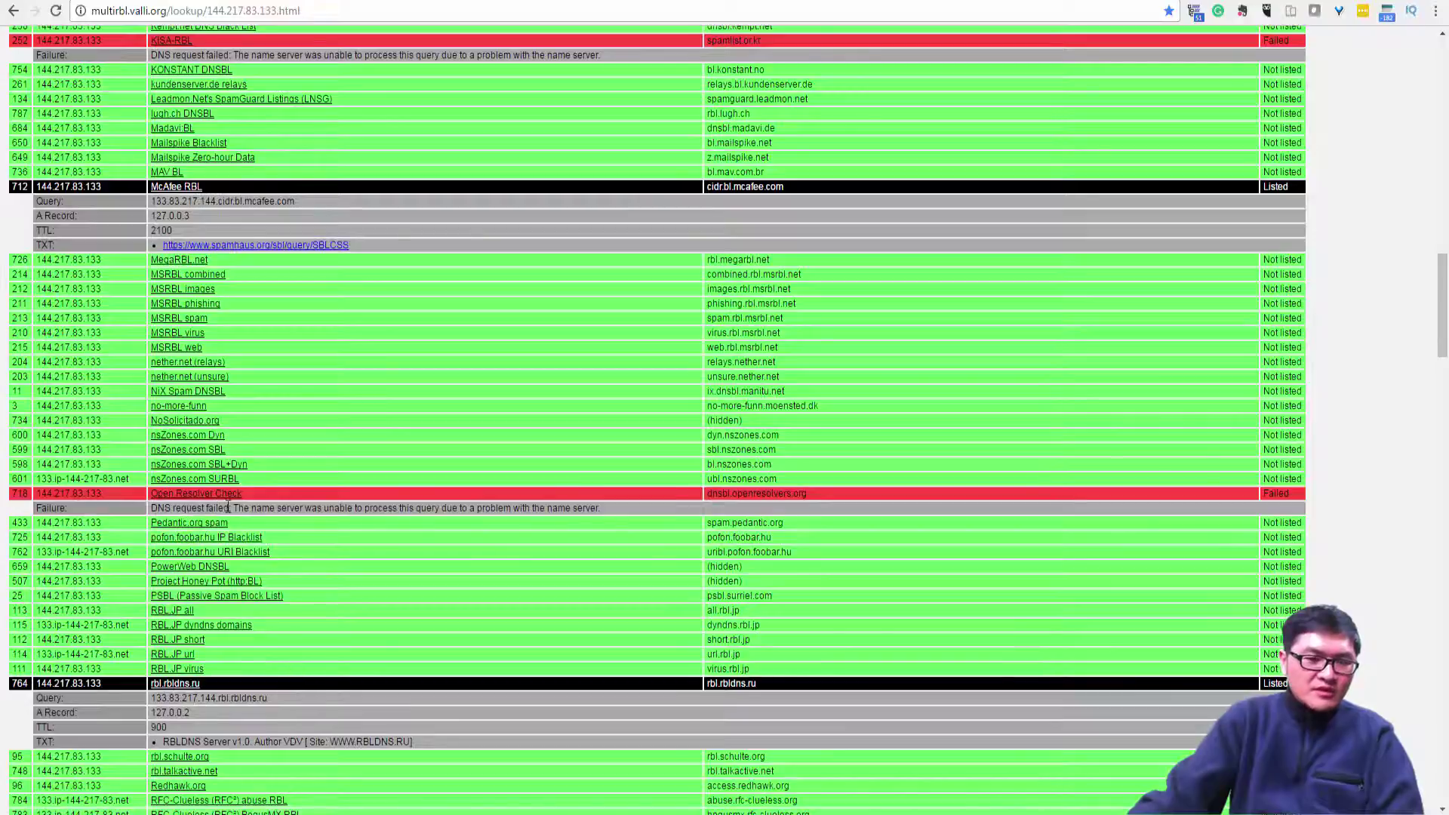
scroll(230, 508, down, 15)
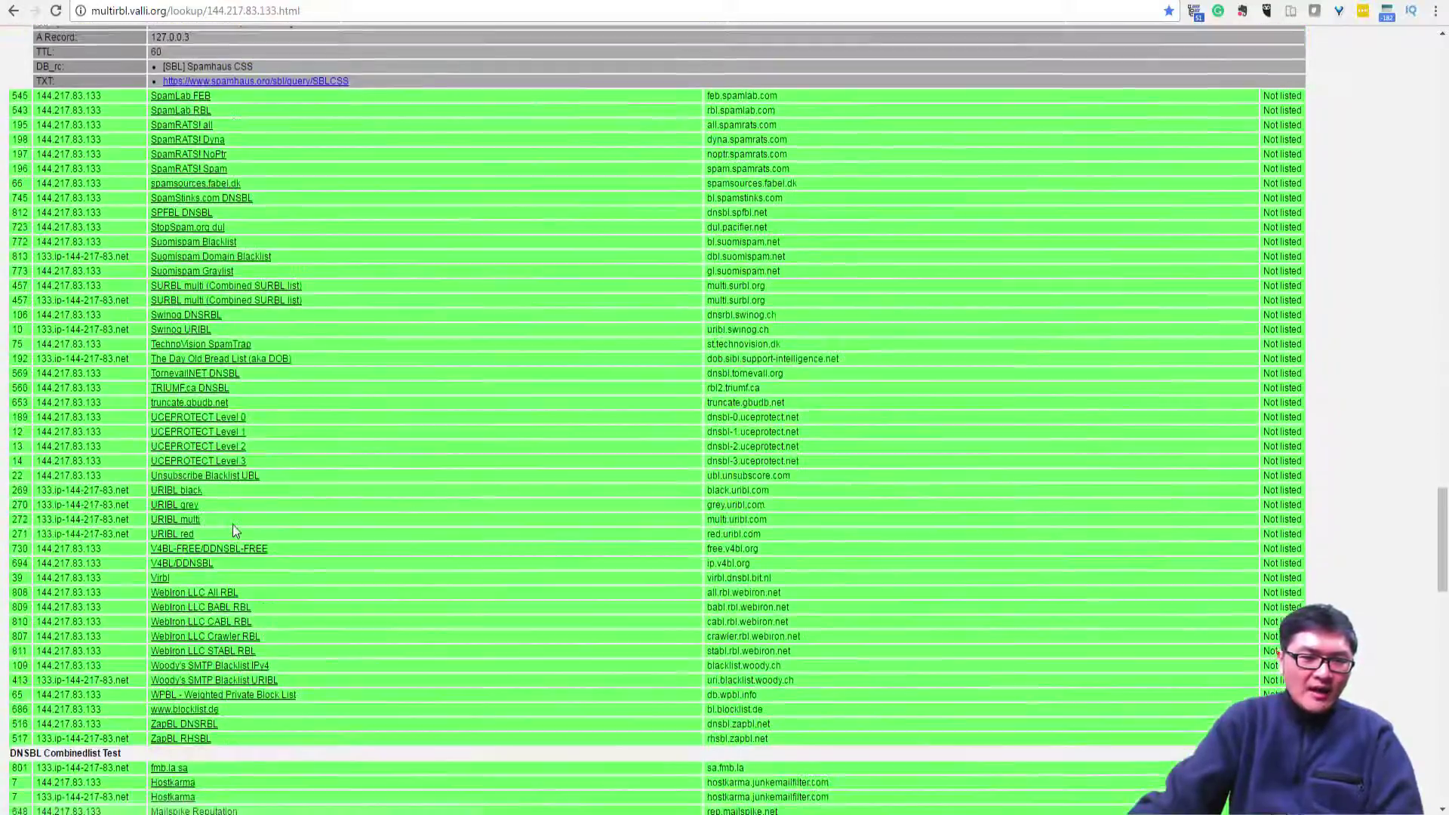
scroll(231, 526, down, 15)
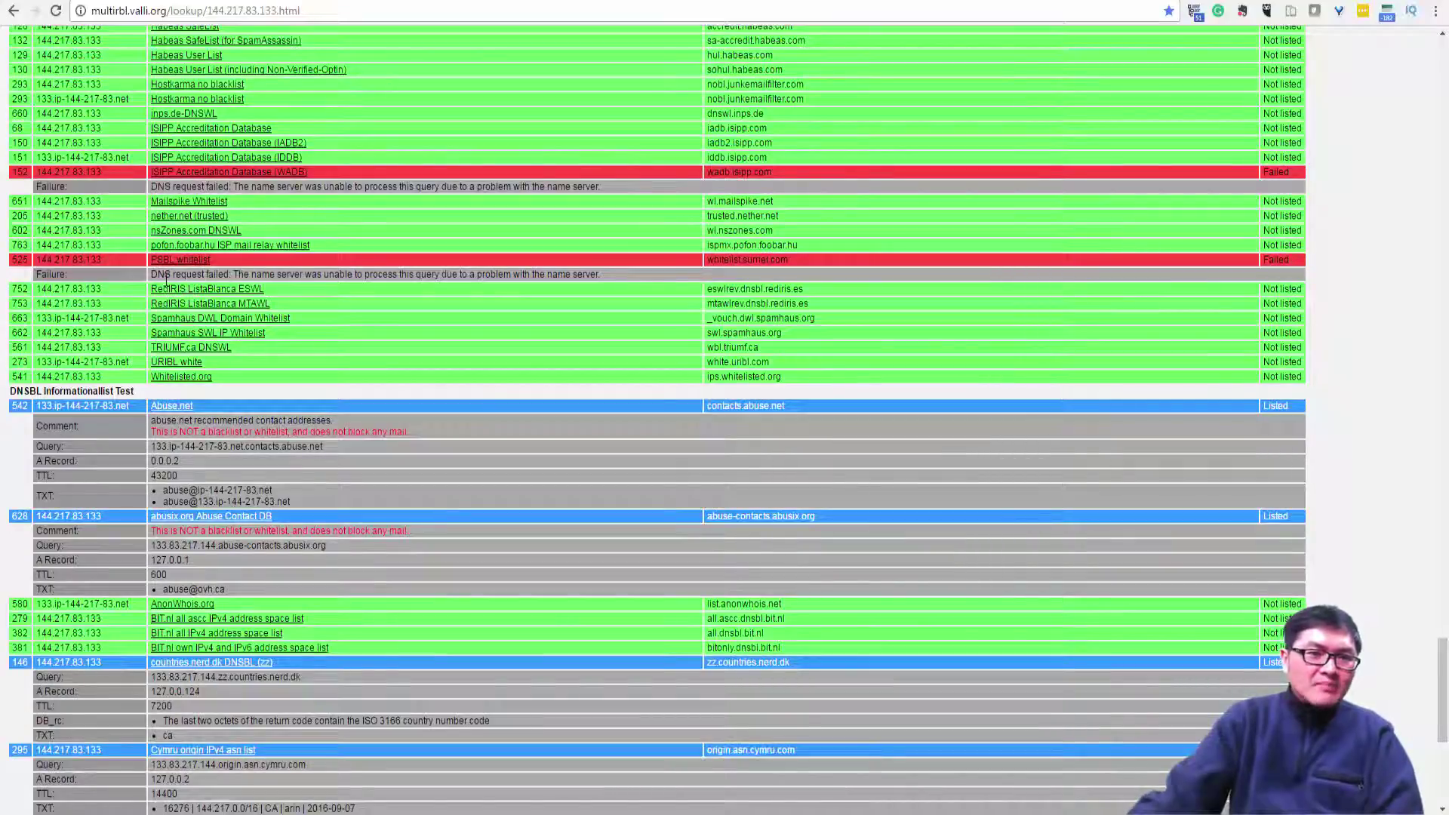
scroll(209, 336, down, 6)
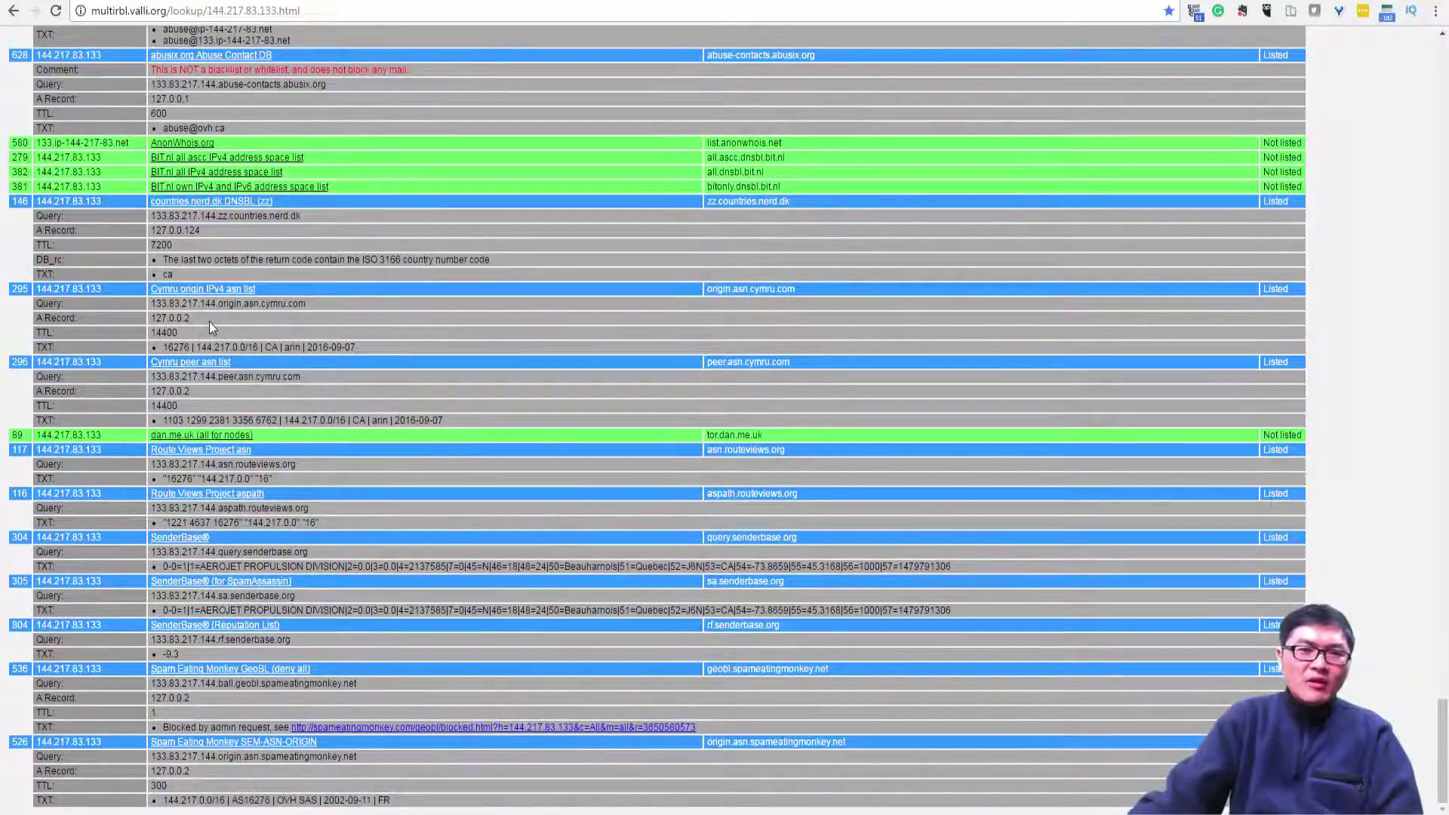
scroll(210, 321, up, 7)
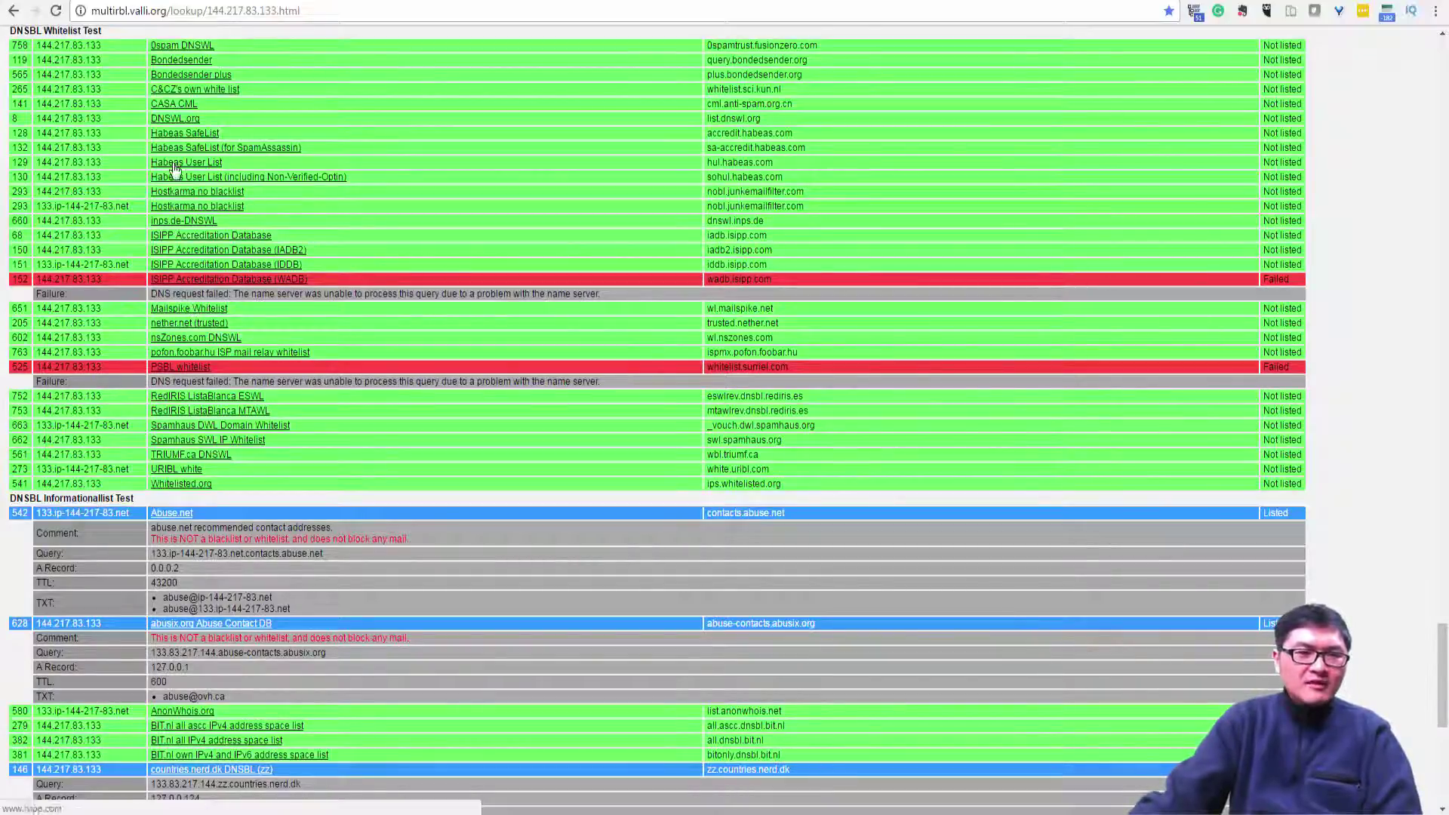
scroll(183, 337, up, 15)
scroll(186, 340, up, 20)
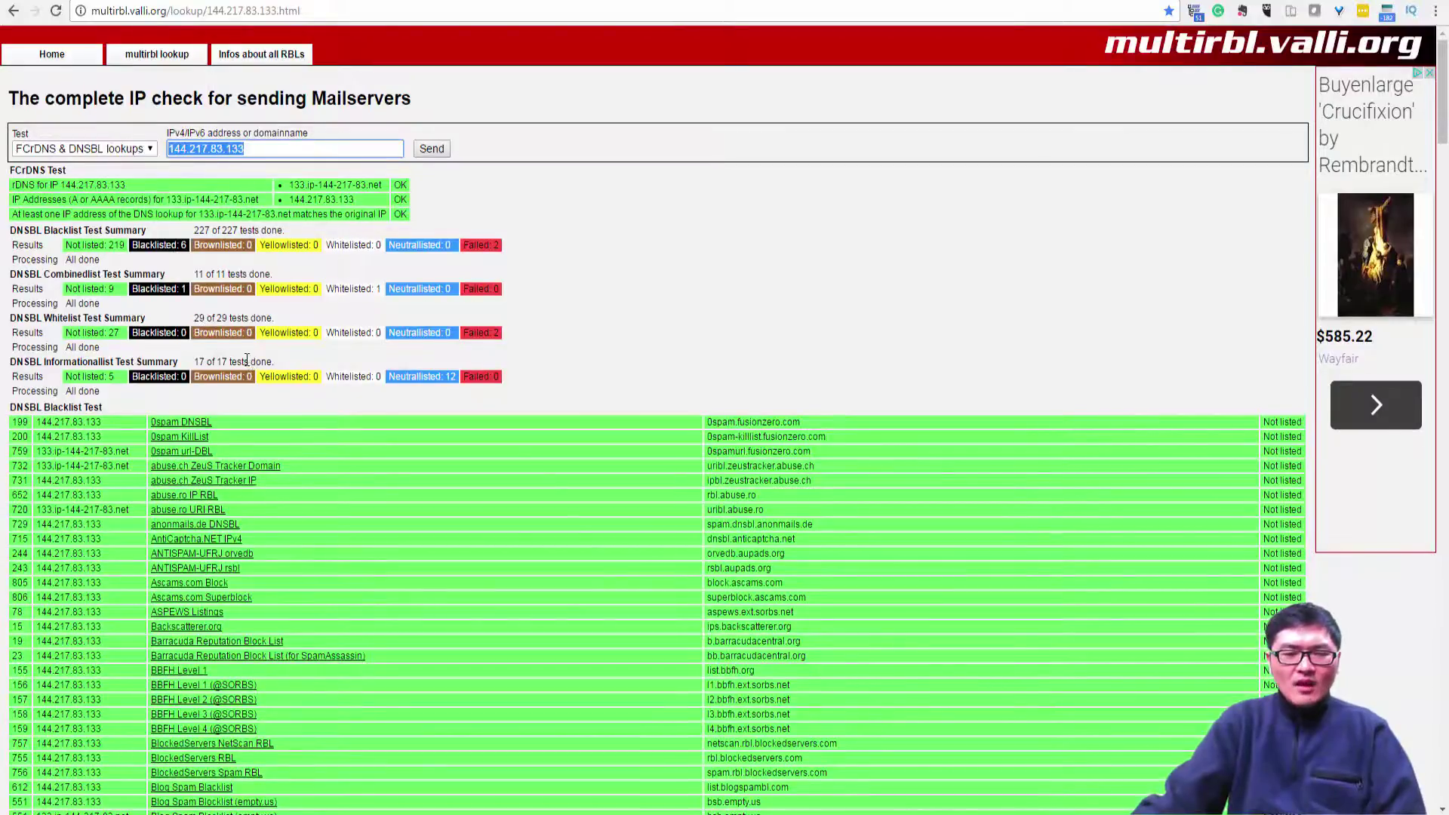
scroll(247, 360, down, 6)
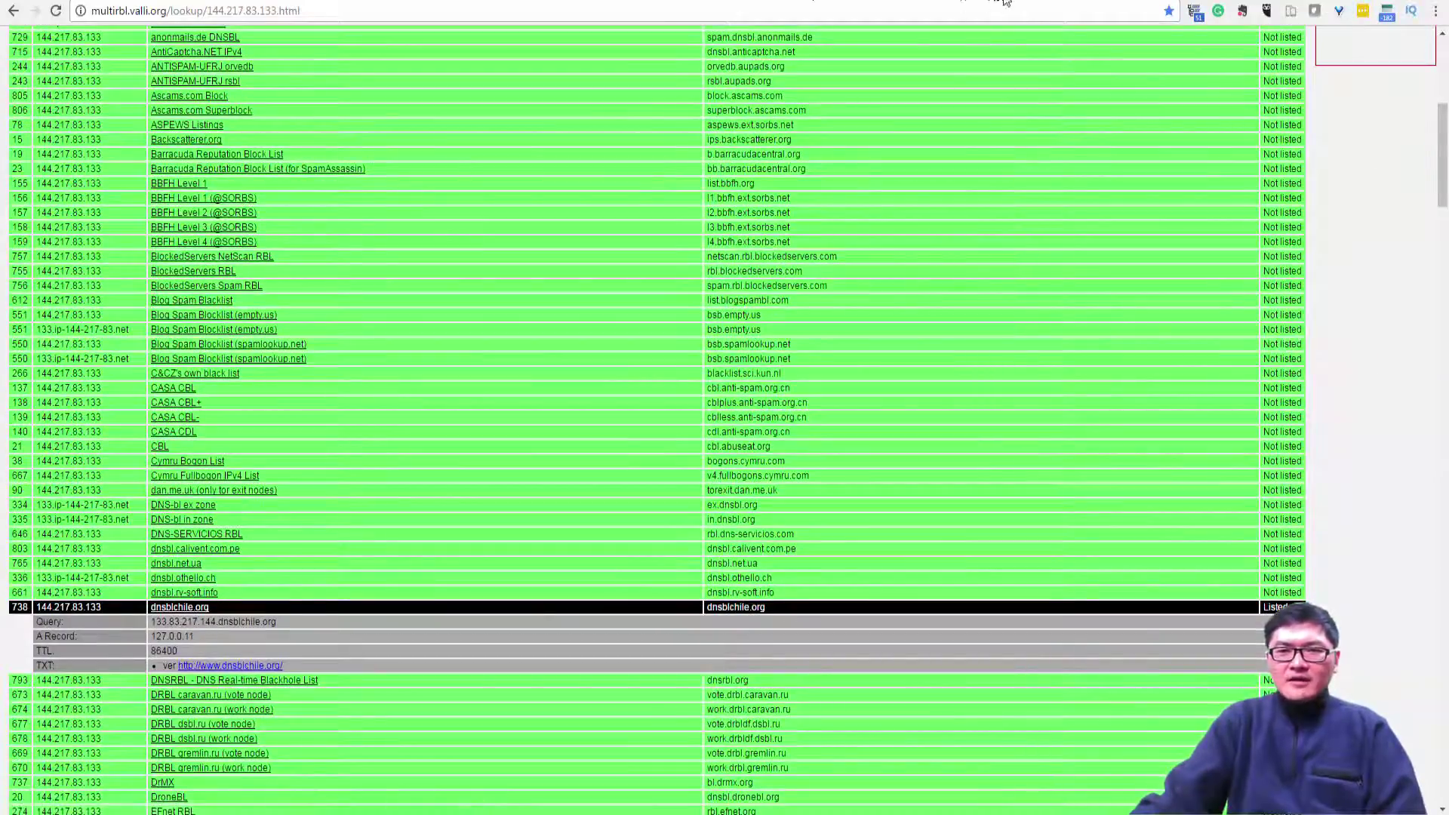
scroll(732, 230, up, 6)
Copy the IP address 144.217.83.133 from the address field.
double_click(240, 149)
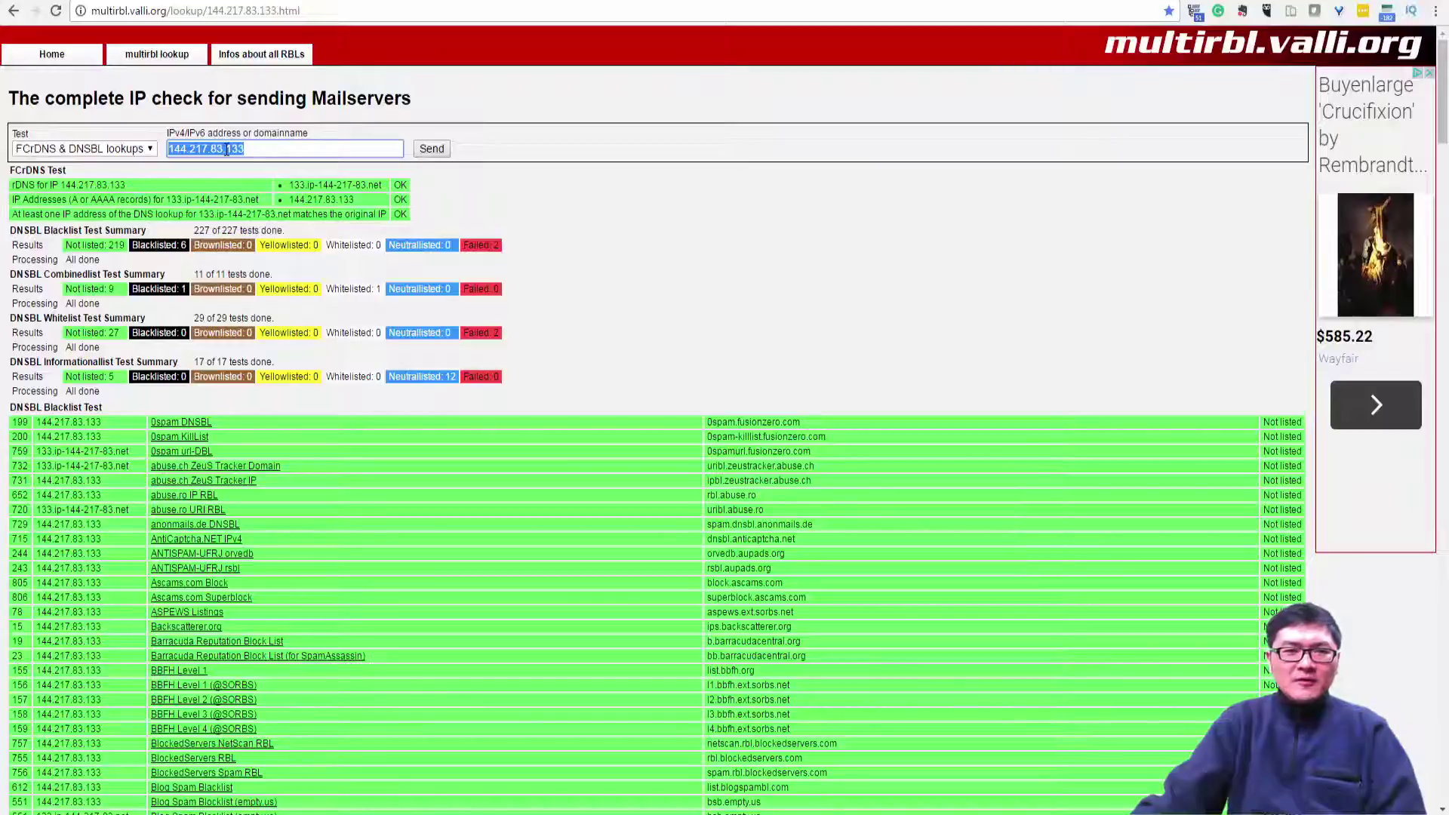
right_click(226, 149)
click(294, 173)
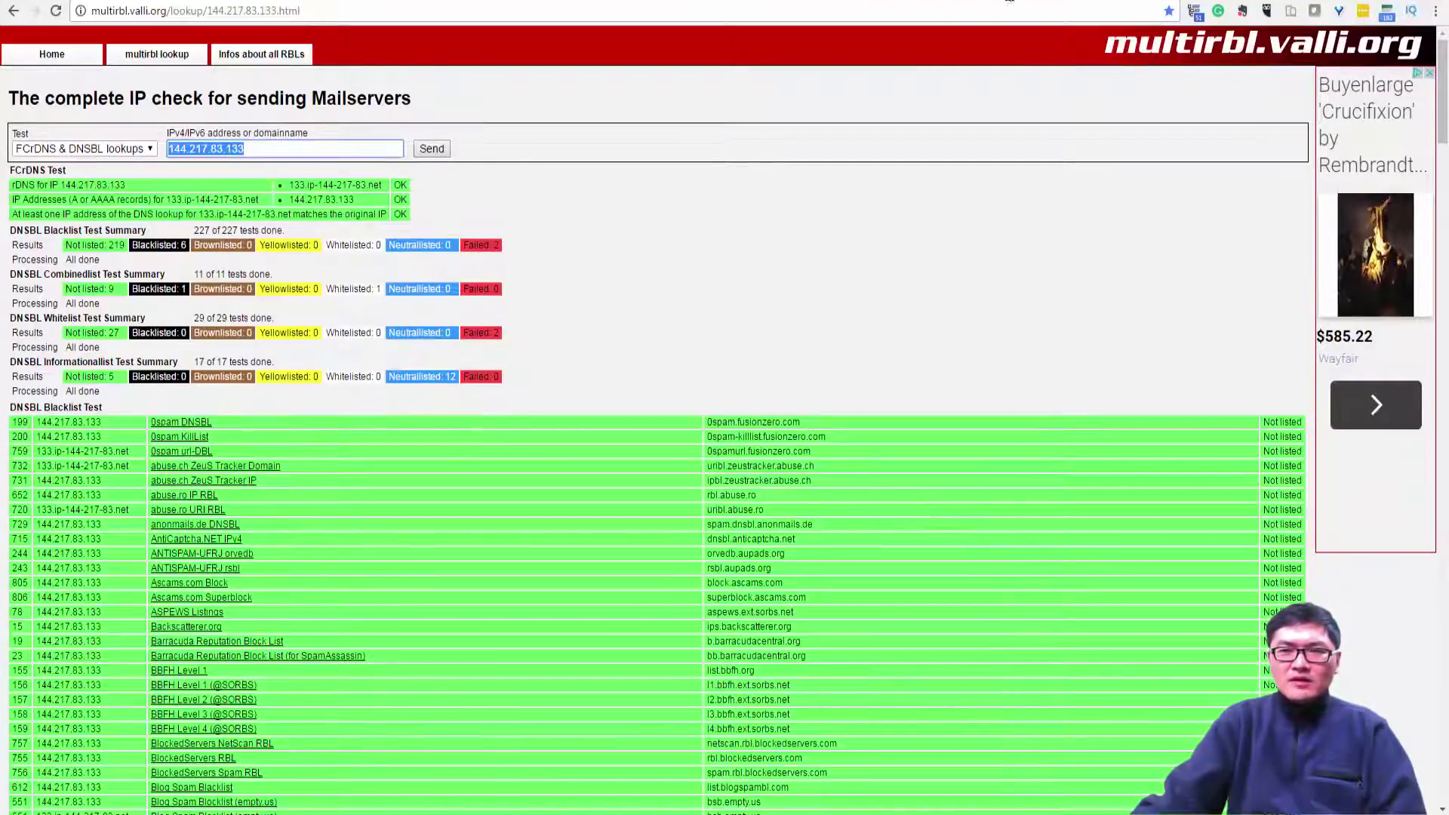
Paste 144.217.83.133 into the Spamhaus IP lookup and run it, revealing an SBL listing.
click(1008, 5)
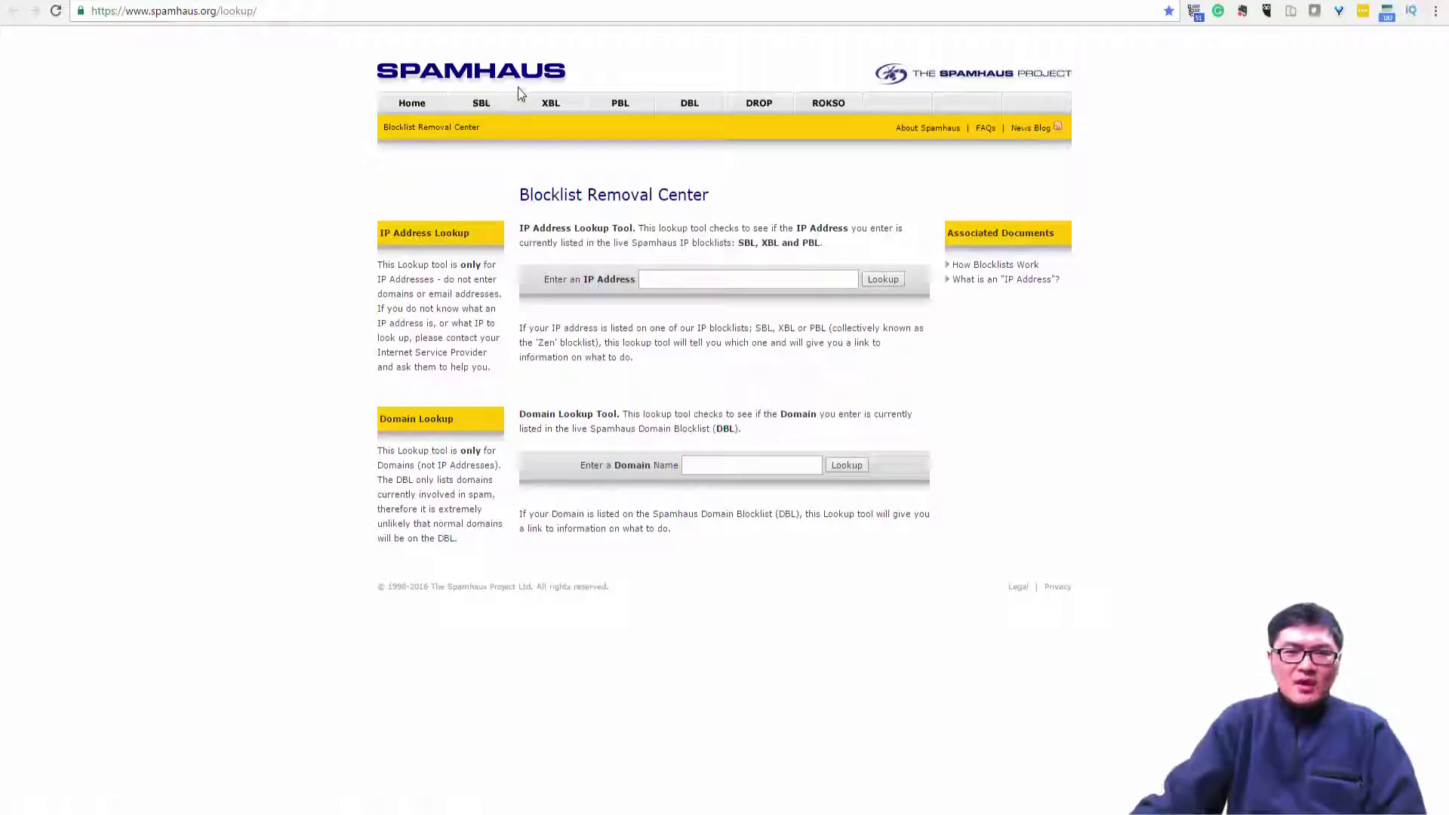
click(666, 278)
right_click(666, 278)
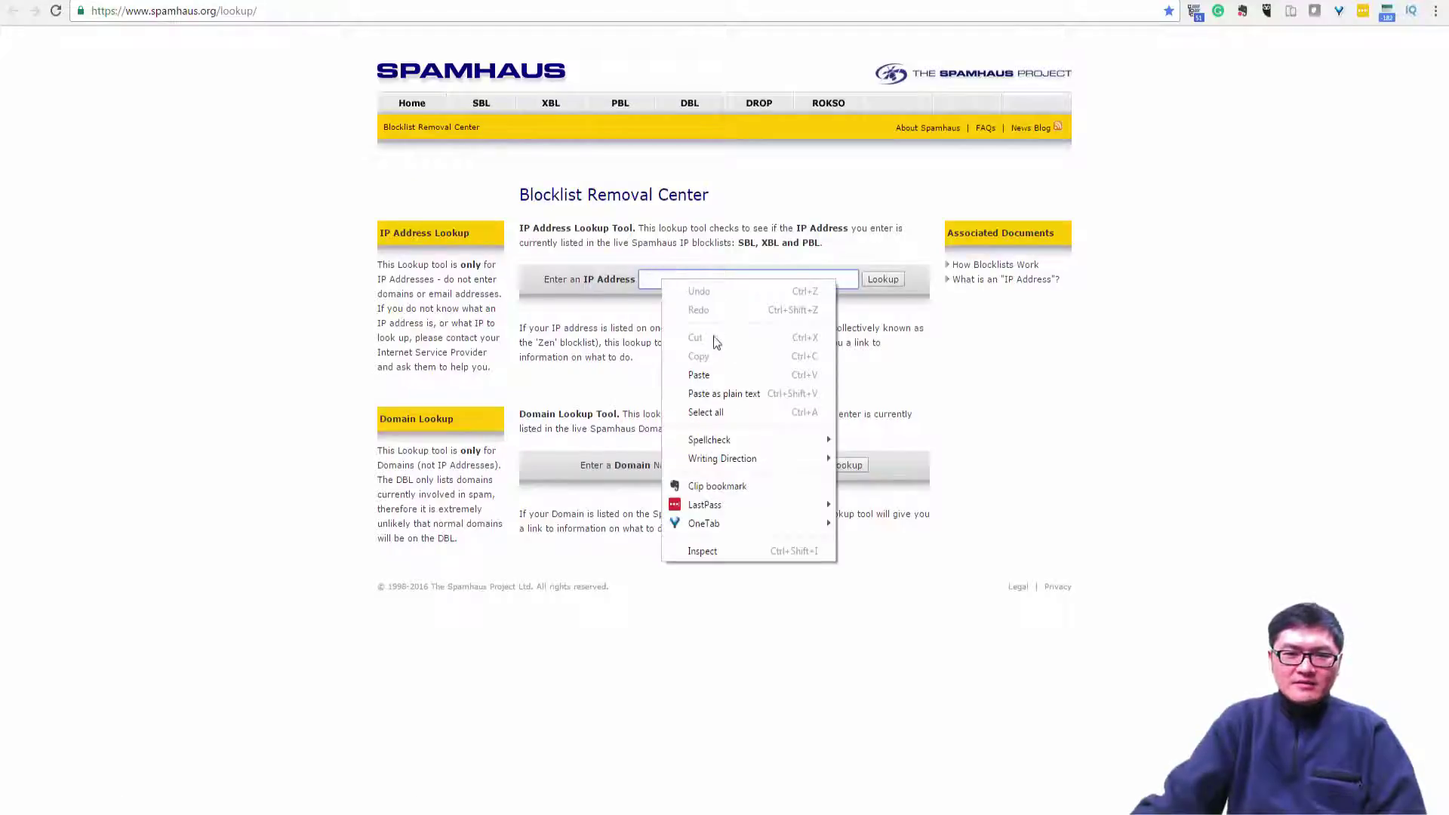
click(705, 373)
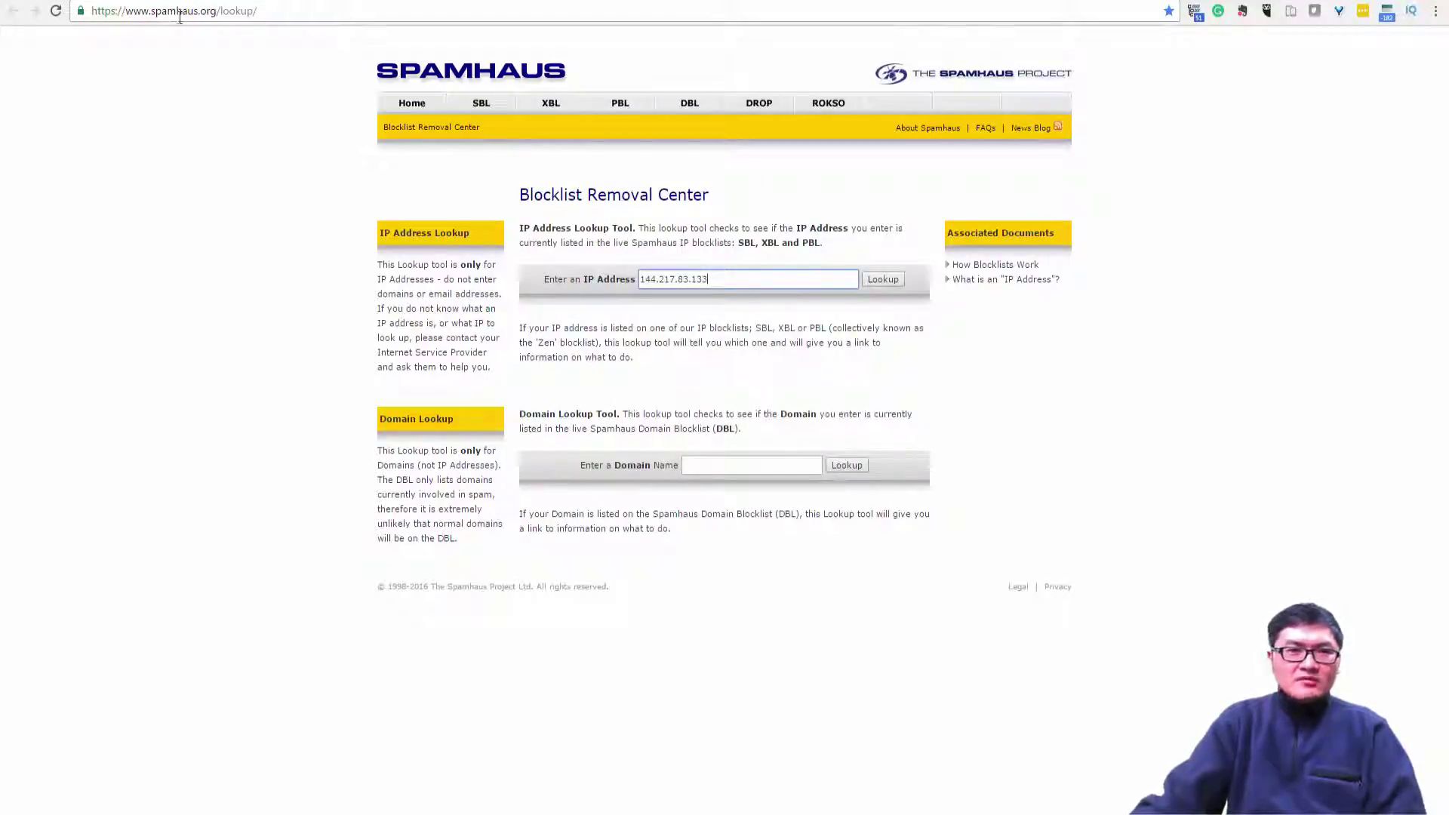
click(883, 279)
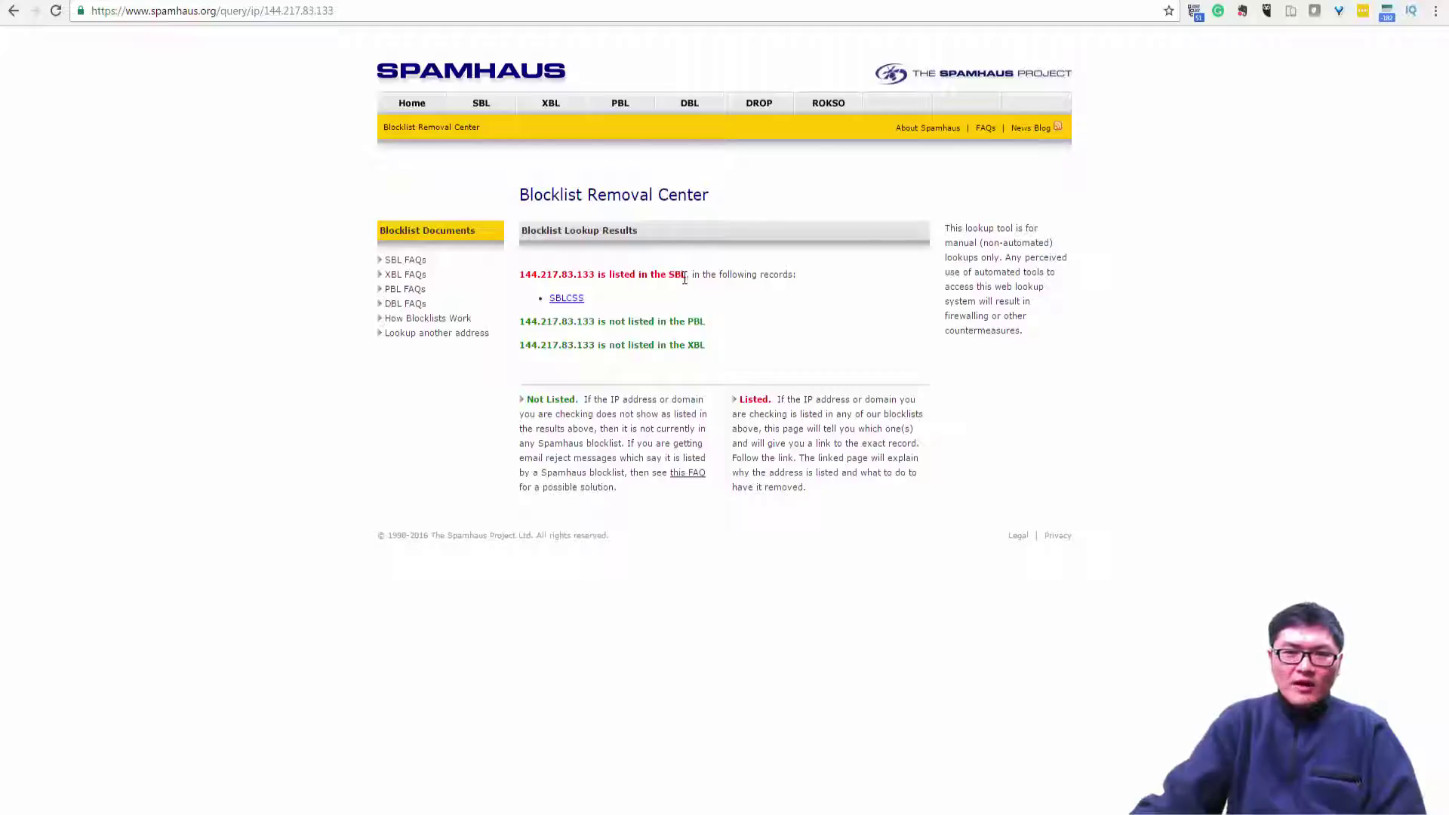
Open the SBLCSS listing details to read about the CSS component.
click(577, 302)
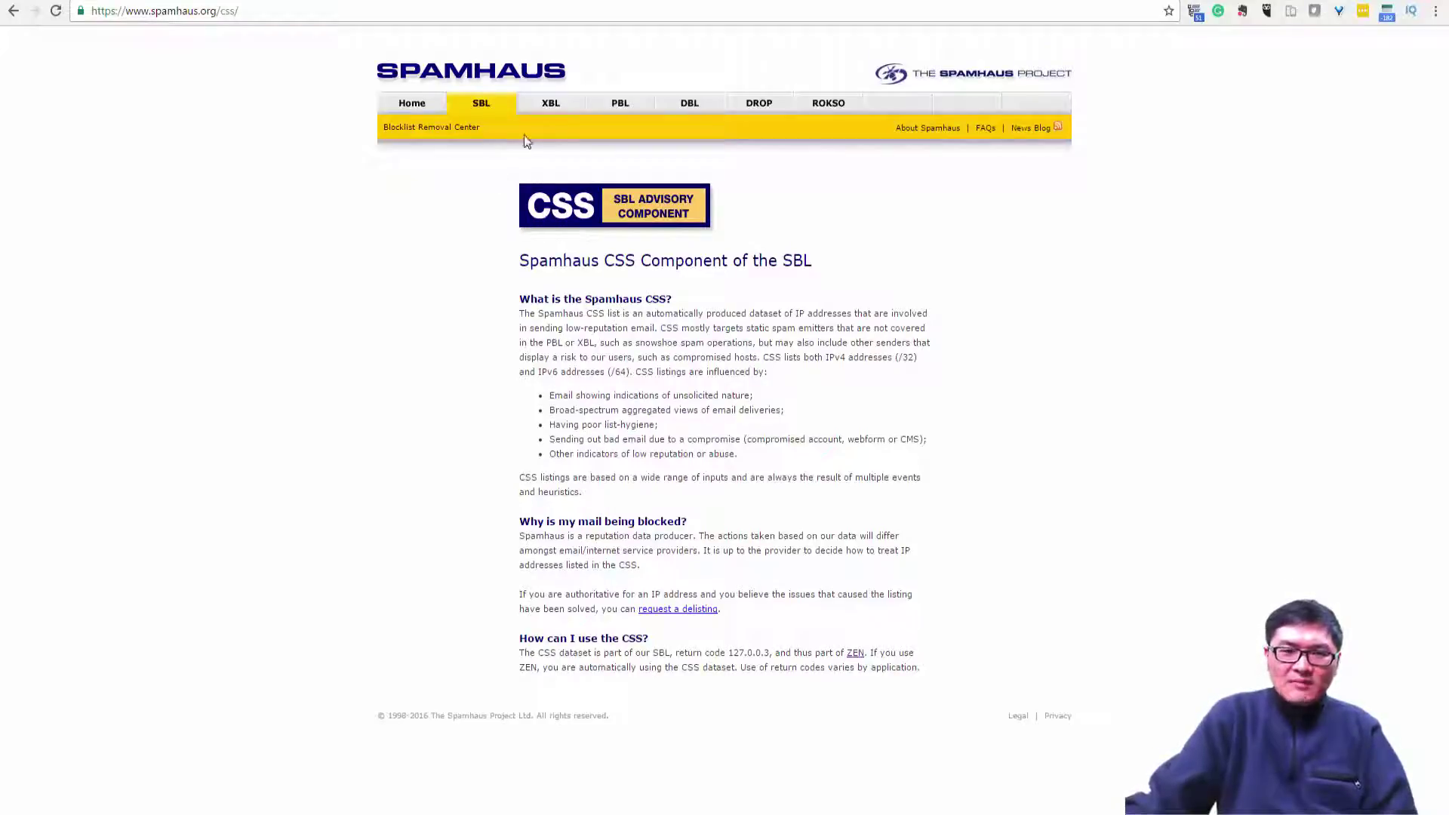
Bulk-check 144.217.83.133 on bulkblacklist.com and highlight the SPAMHAUS result column.
click(1032, 1)
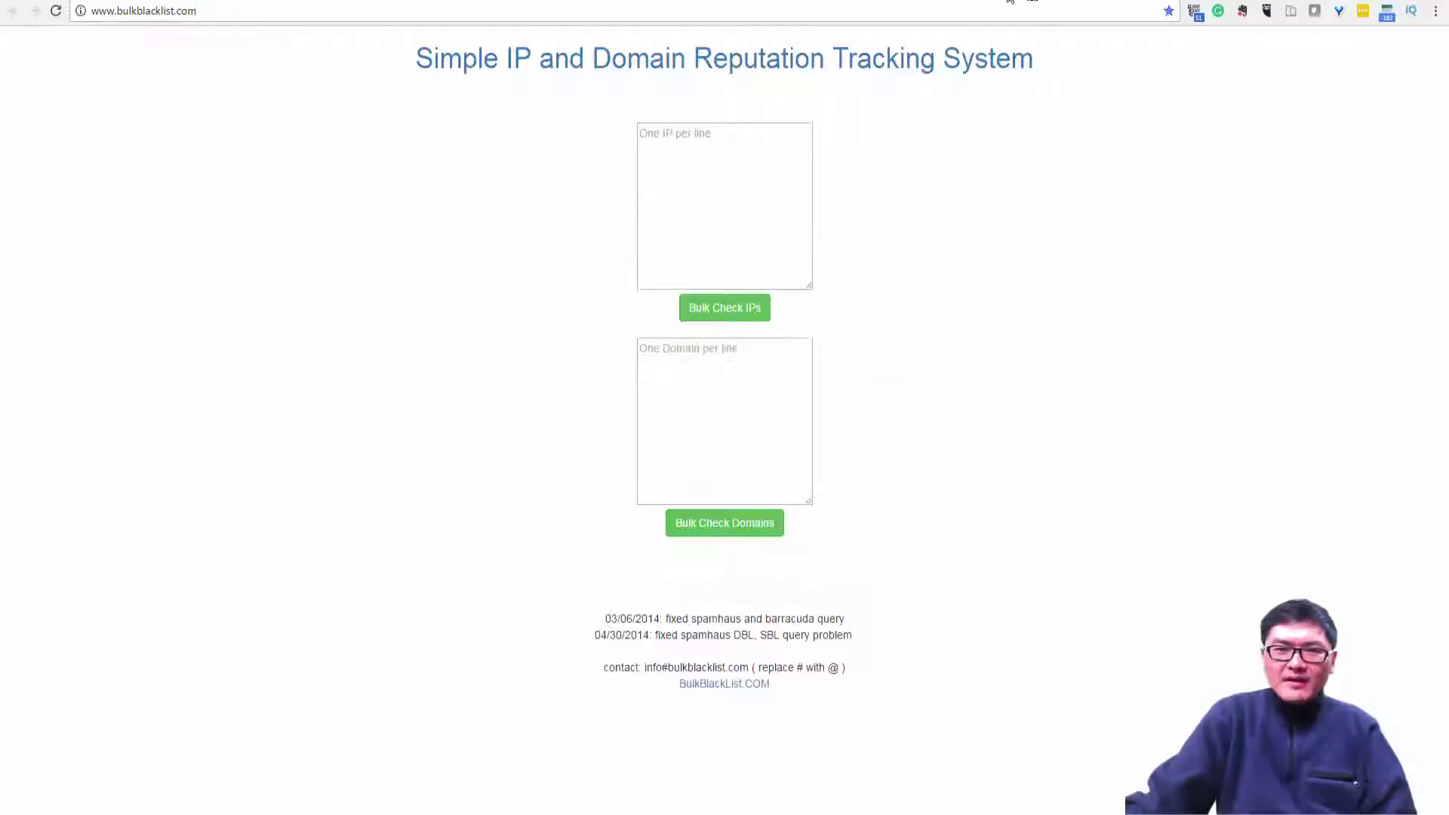
right_click(690, 153)
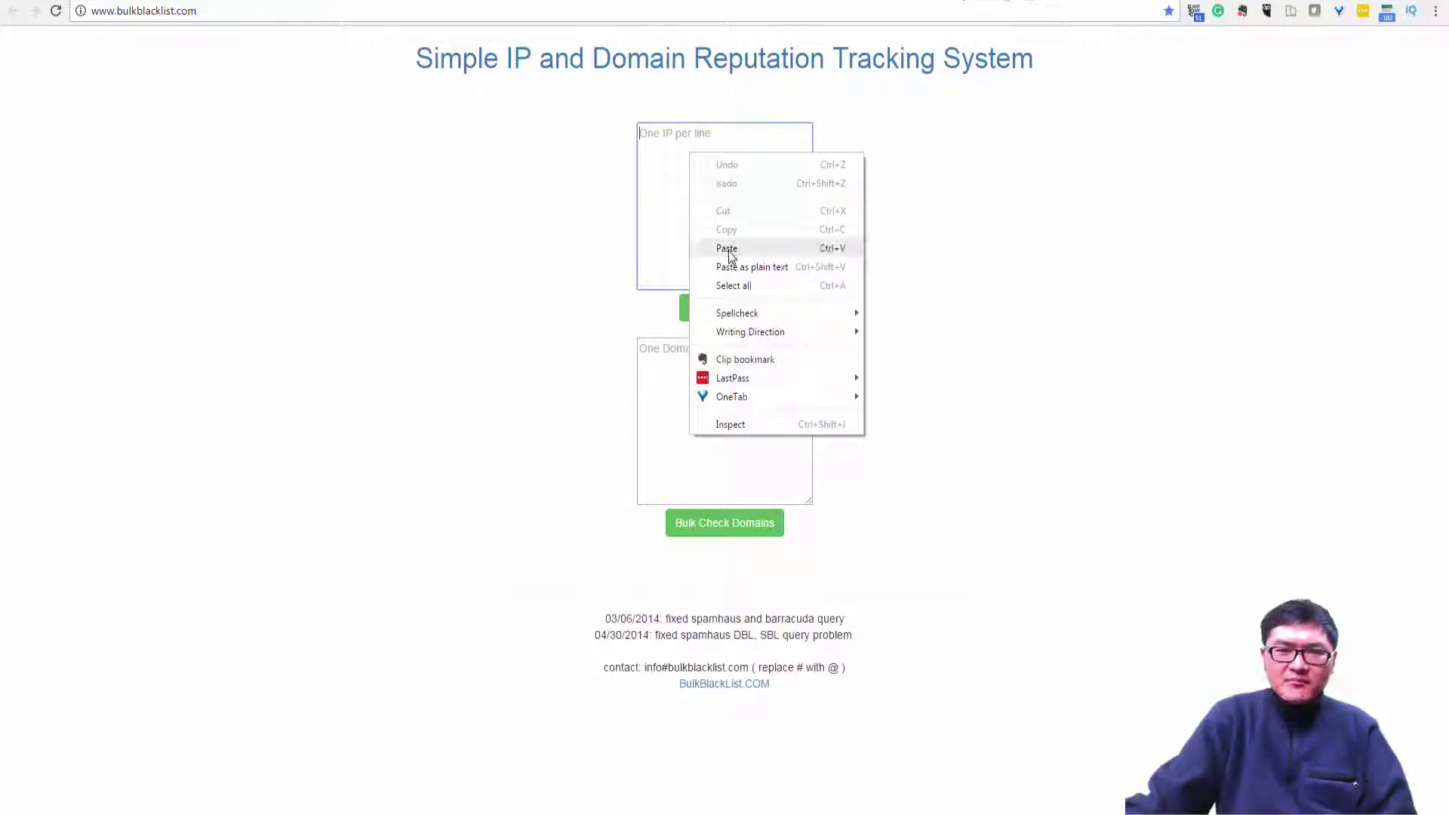
click(727, 249)
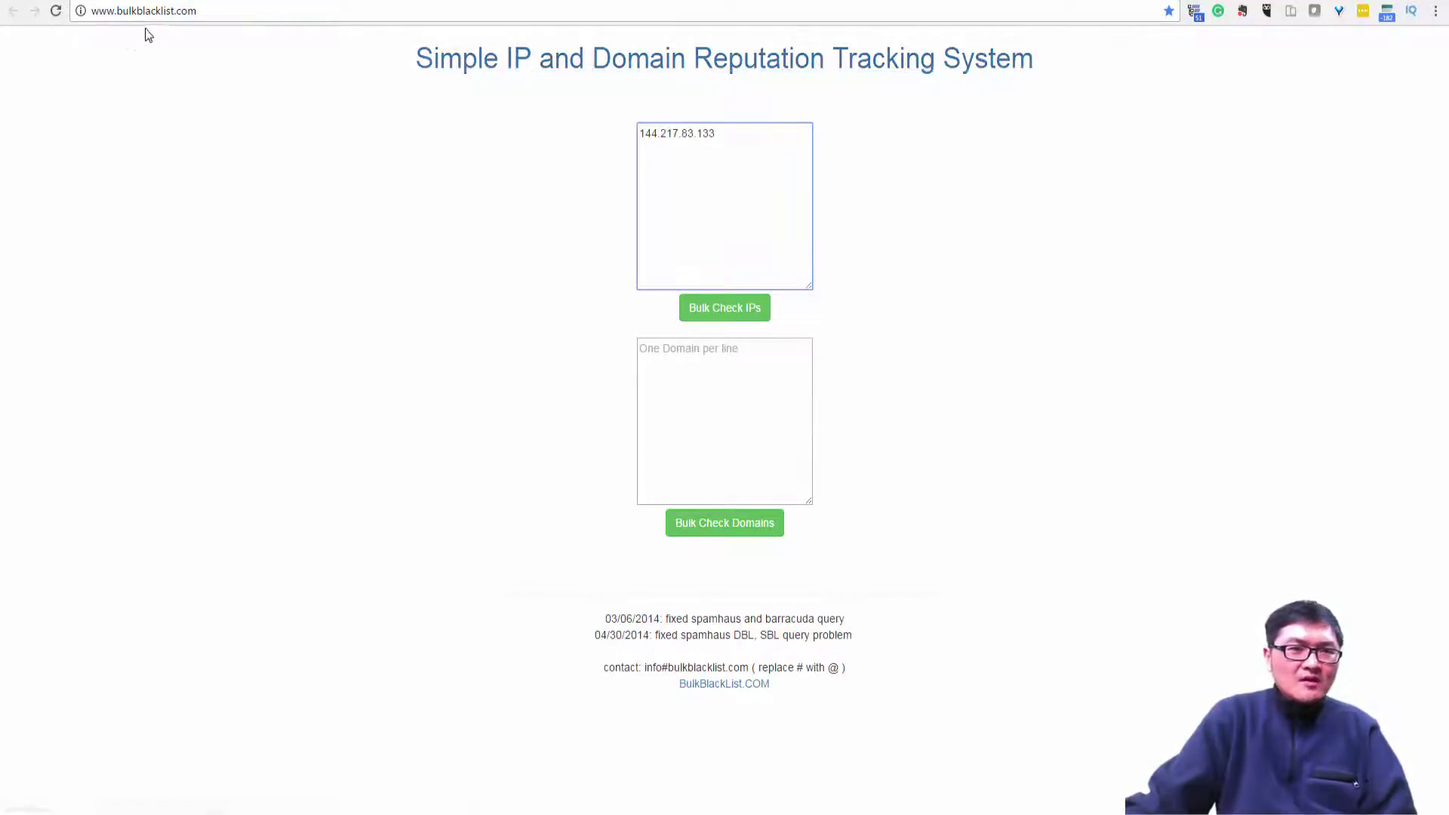
click(708, 318)
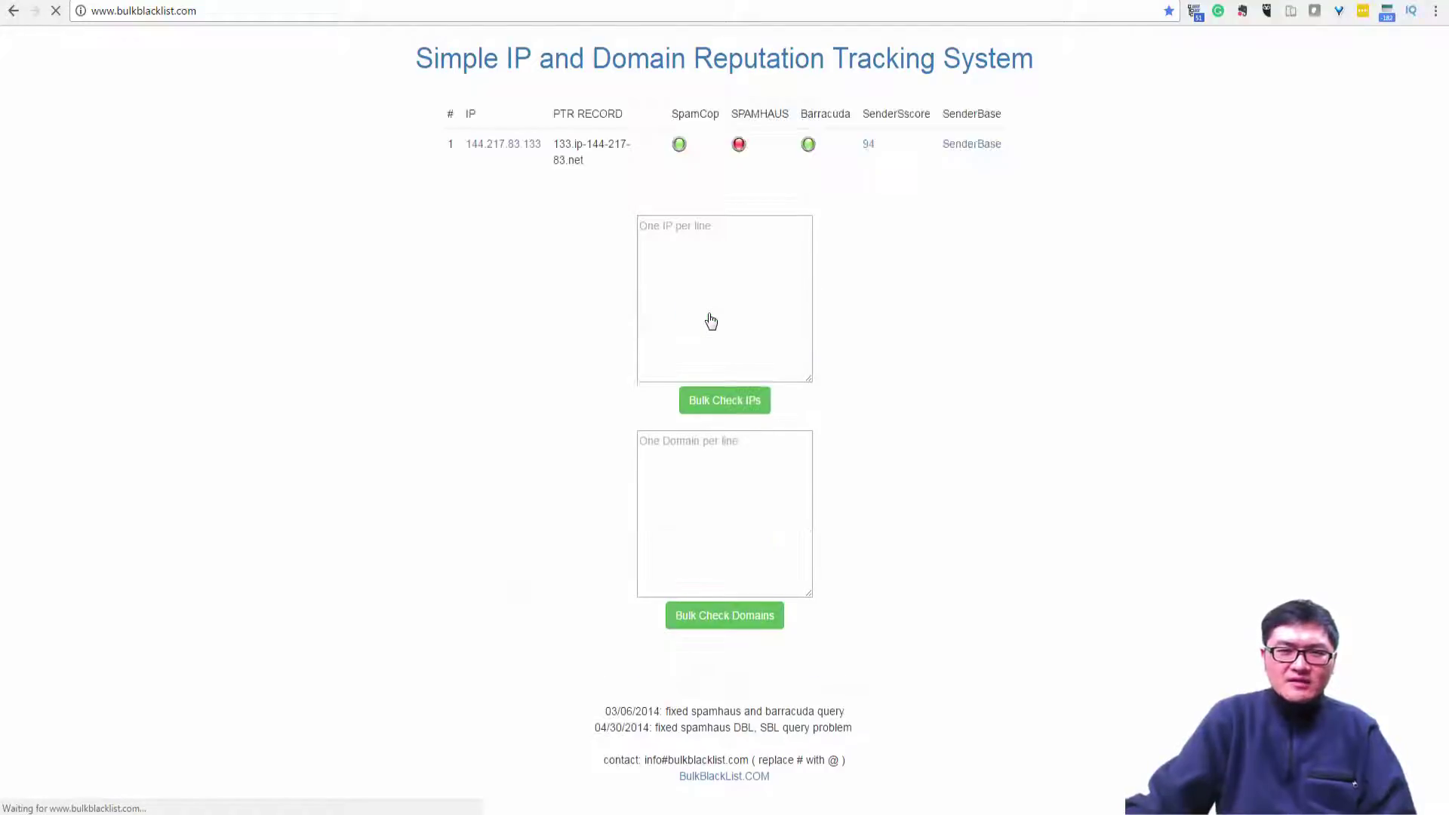
drag(739, 113, 789, 114)
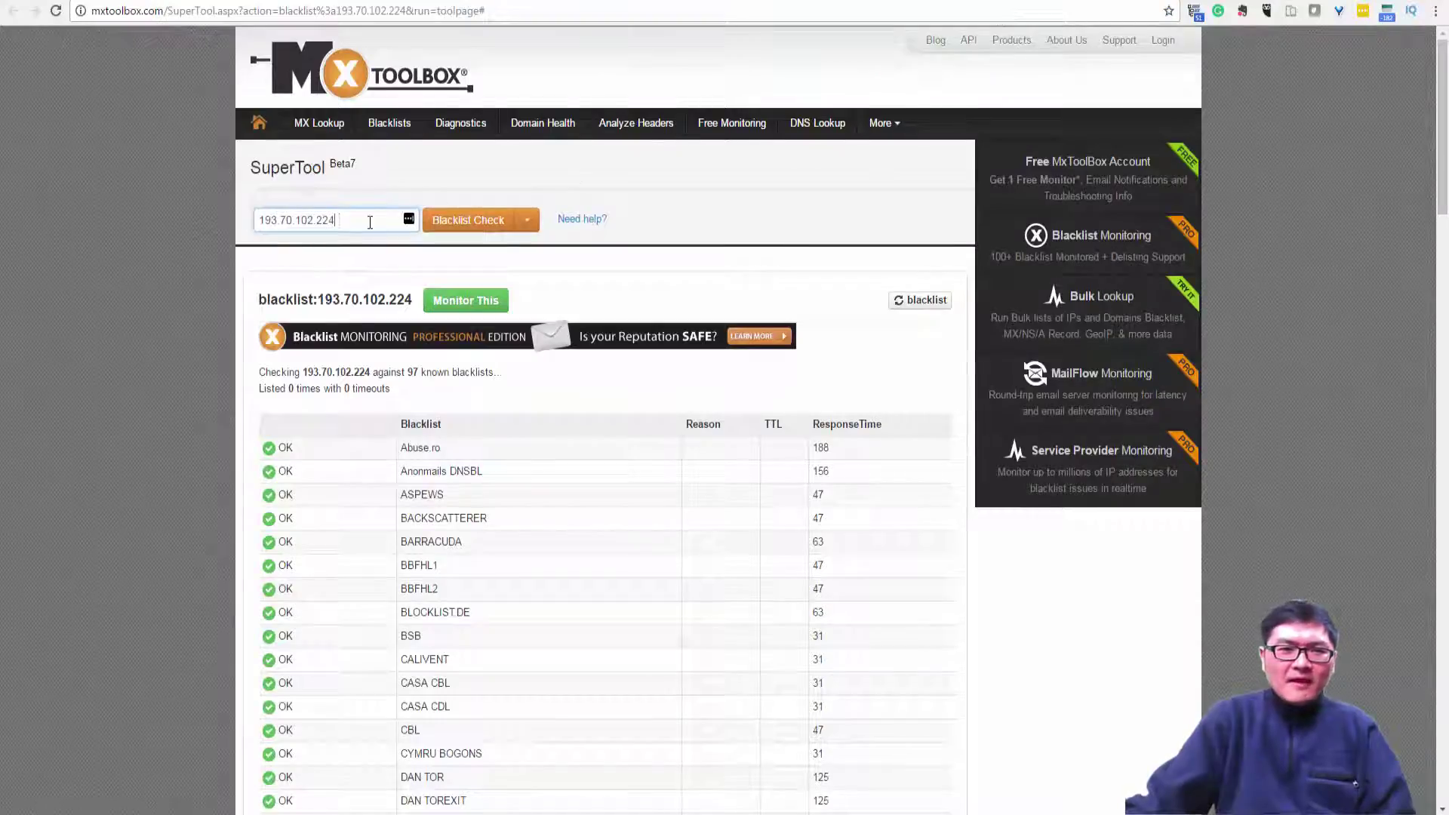
Replace the old IP with 144.217.83.133 and run an MXToolbox blacklist check, showing 2 listings.
drag(345, 220, 209, 229)
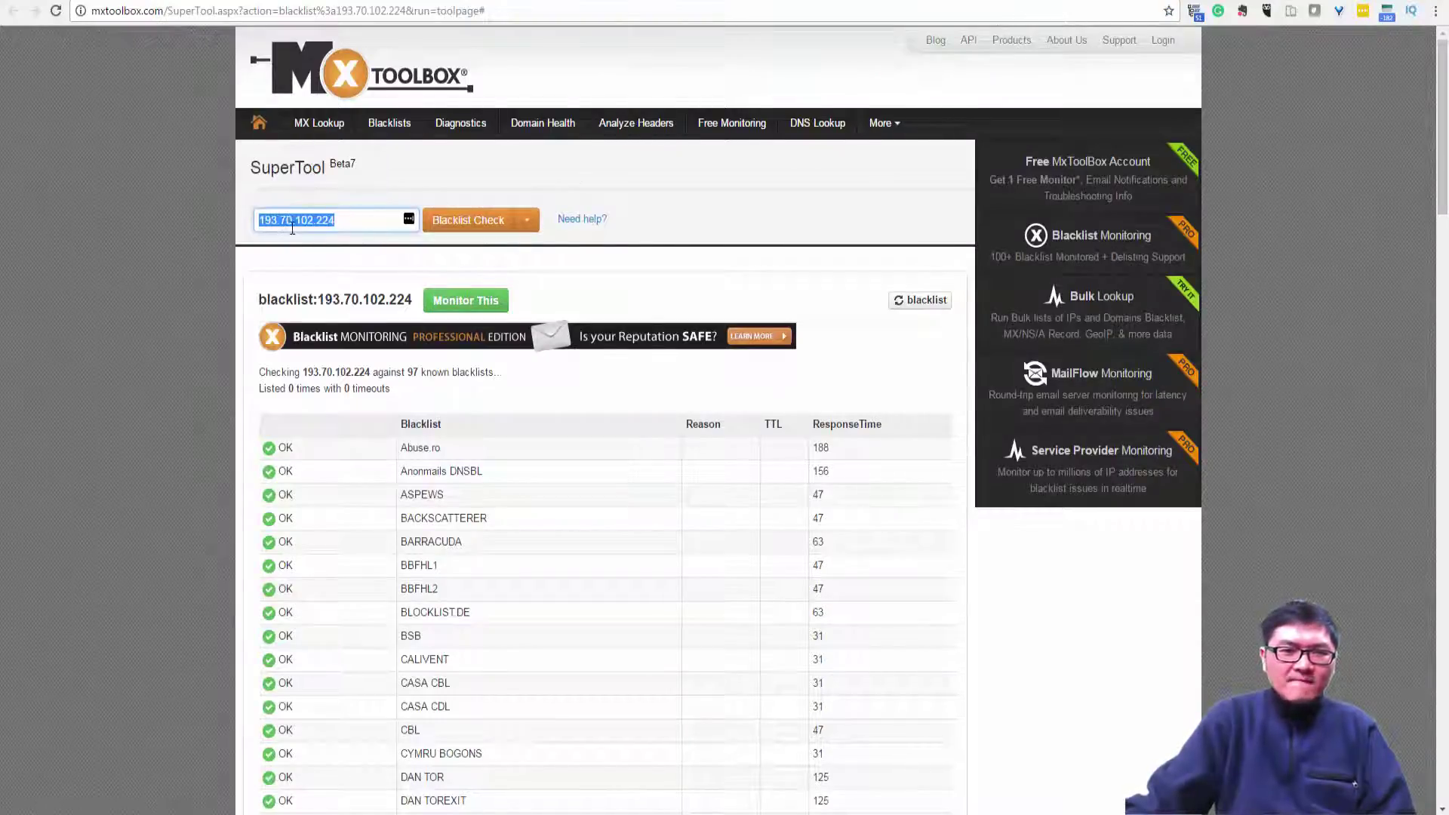
text(144.217.83.133)
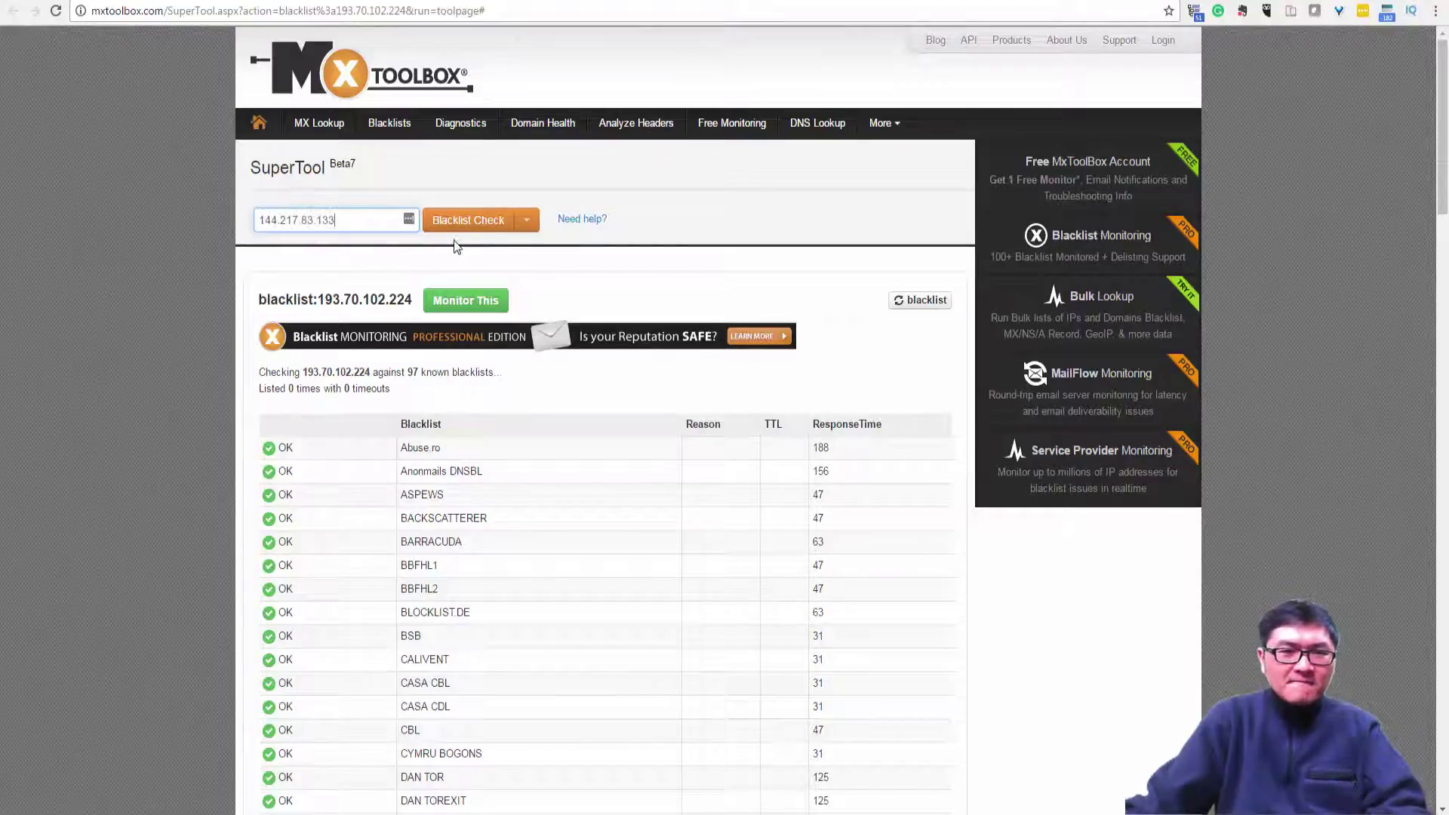
click(472, 220)
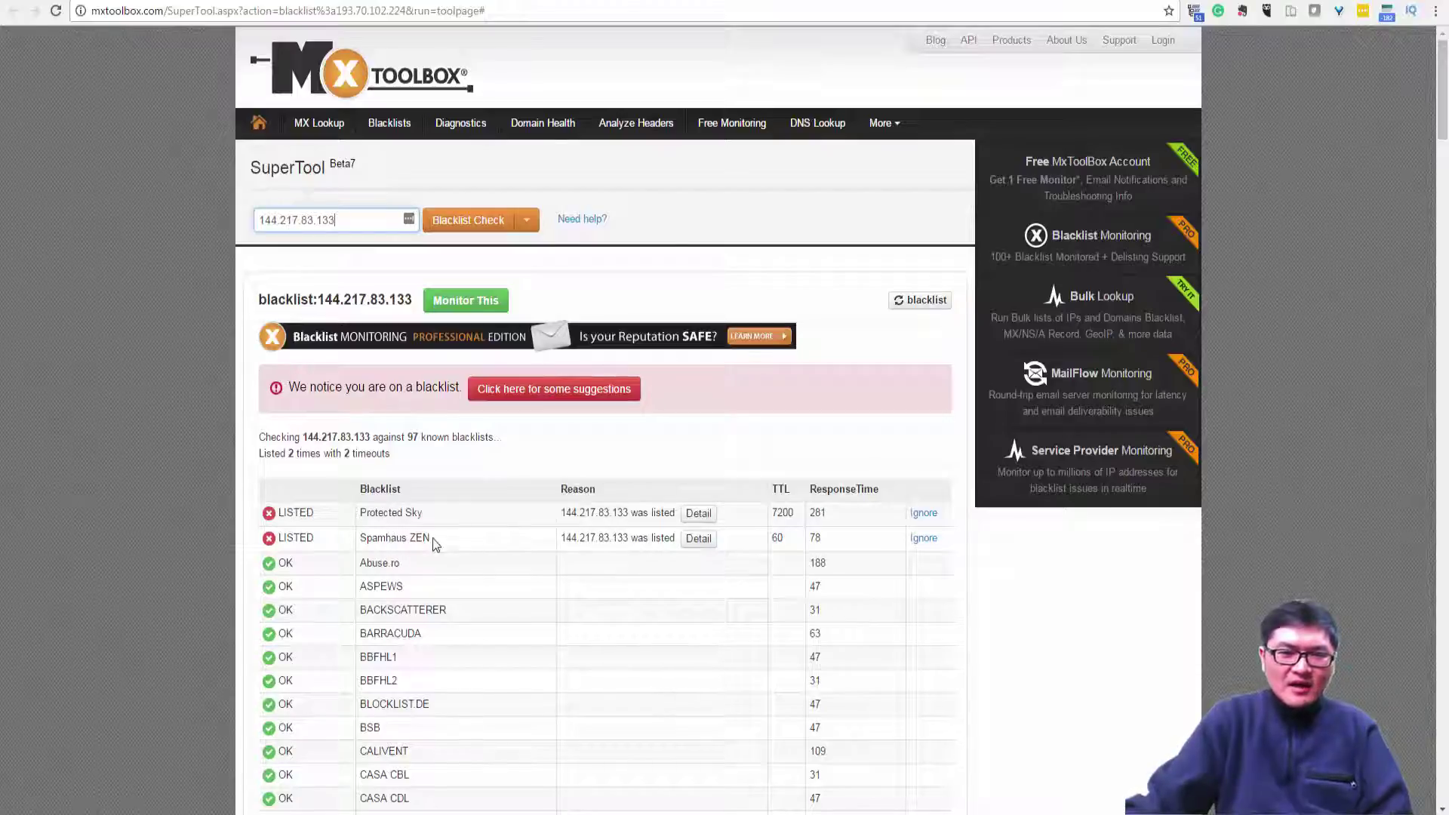
scroll(427, 512, down, 3)
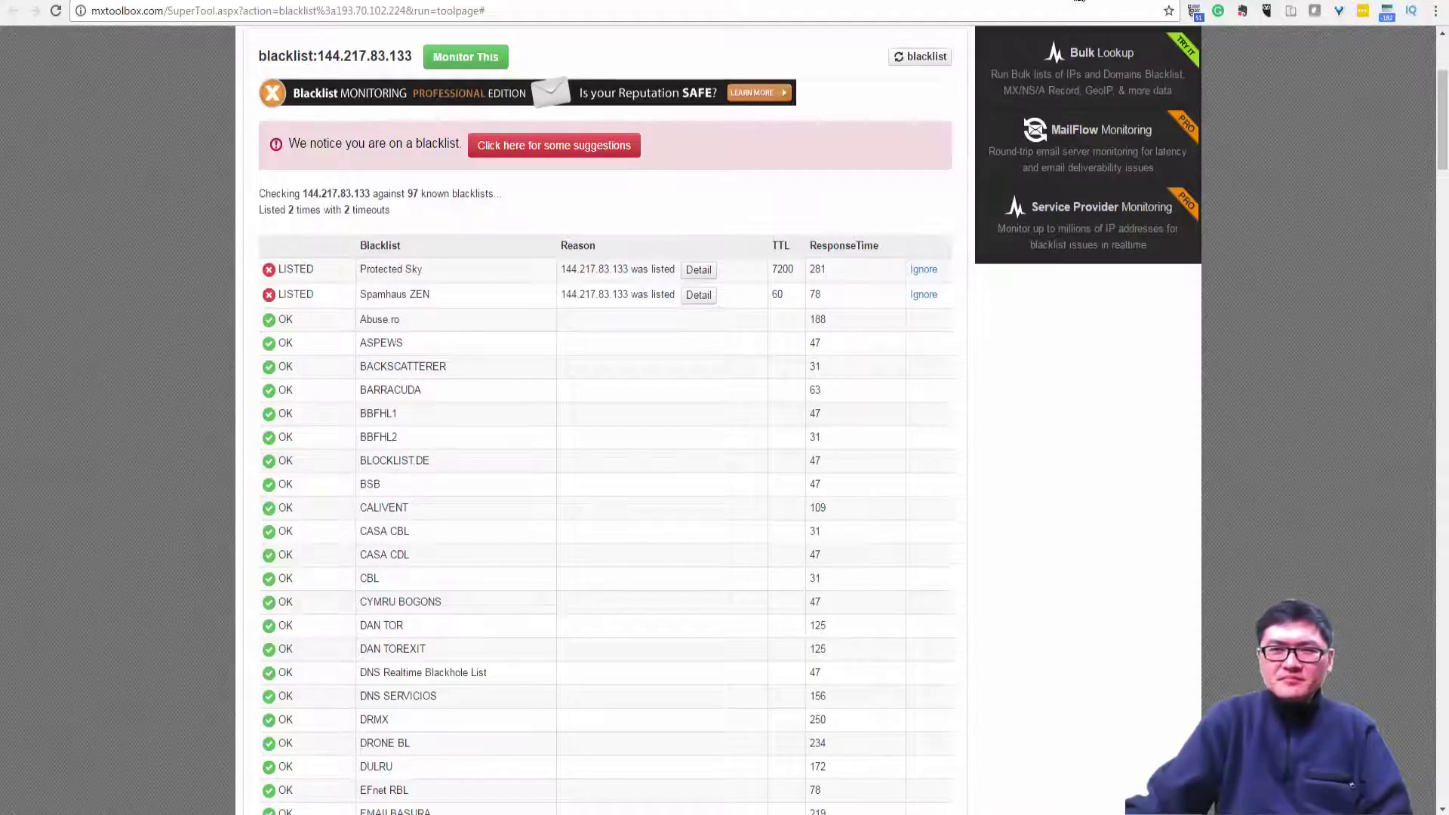
click(1078, 3)
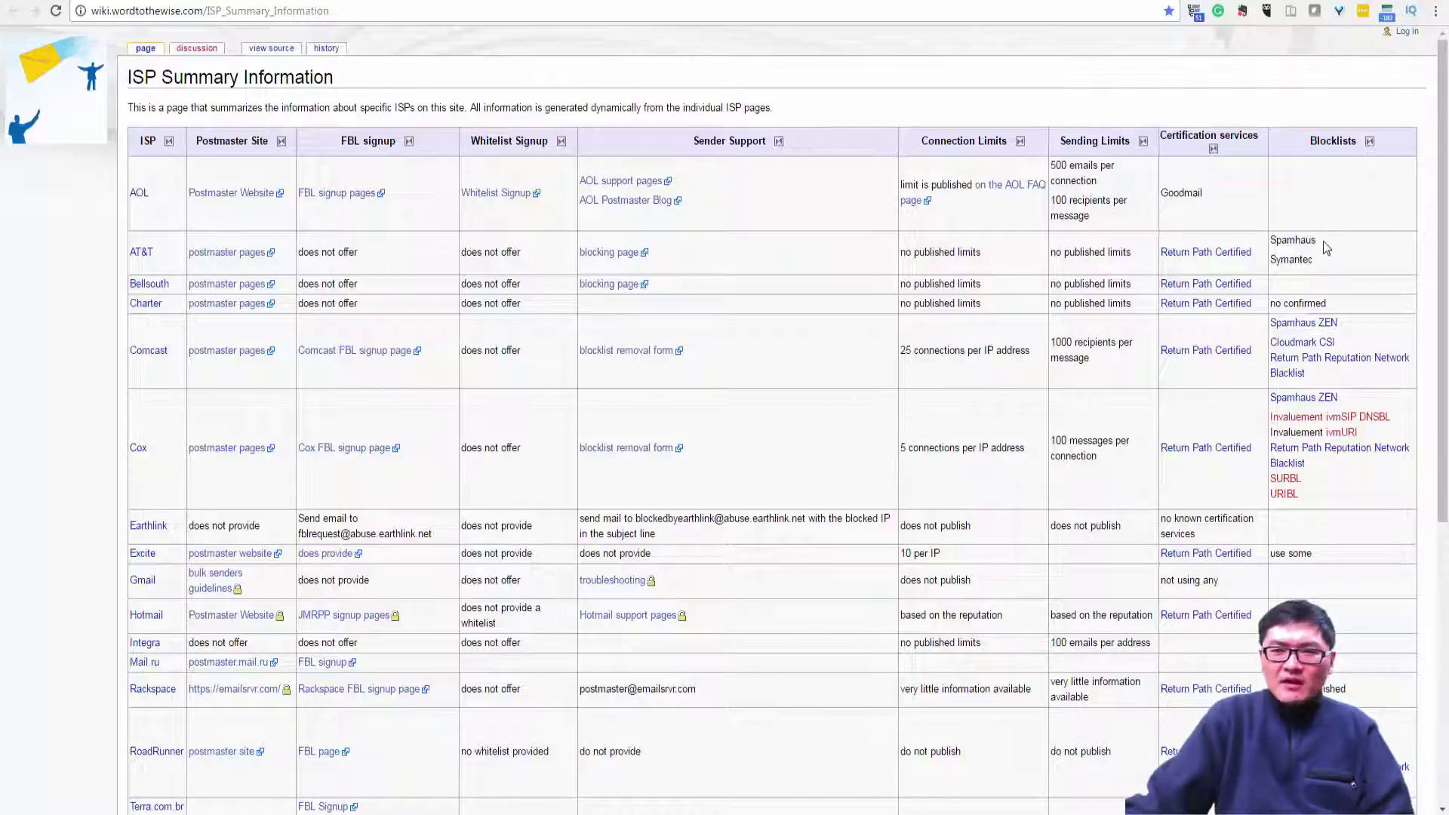
drag(1326, 247, 1271, 240)
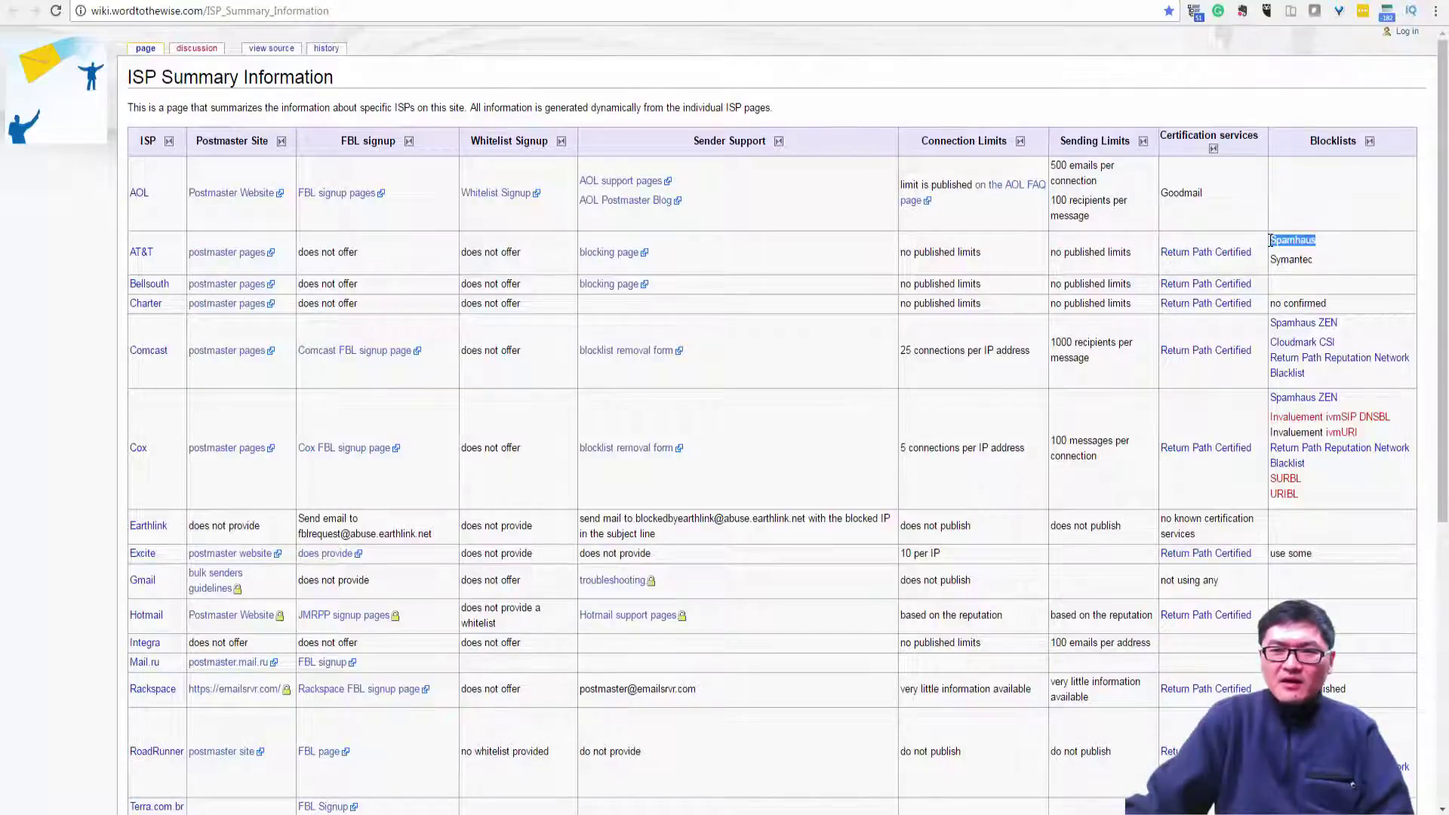
click(1319, 248)
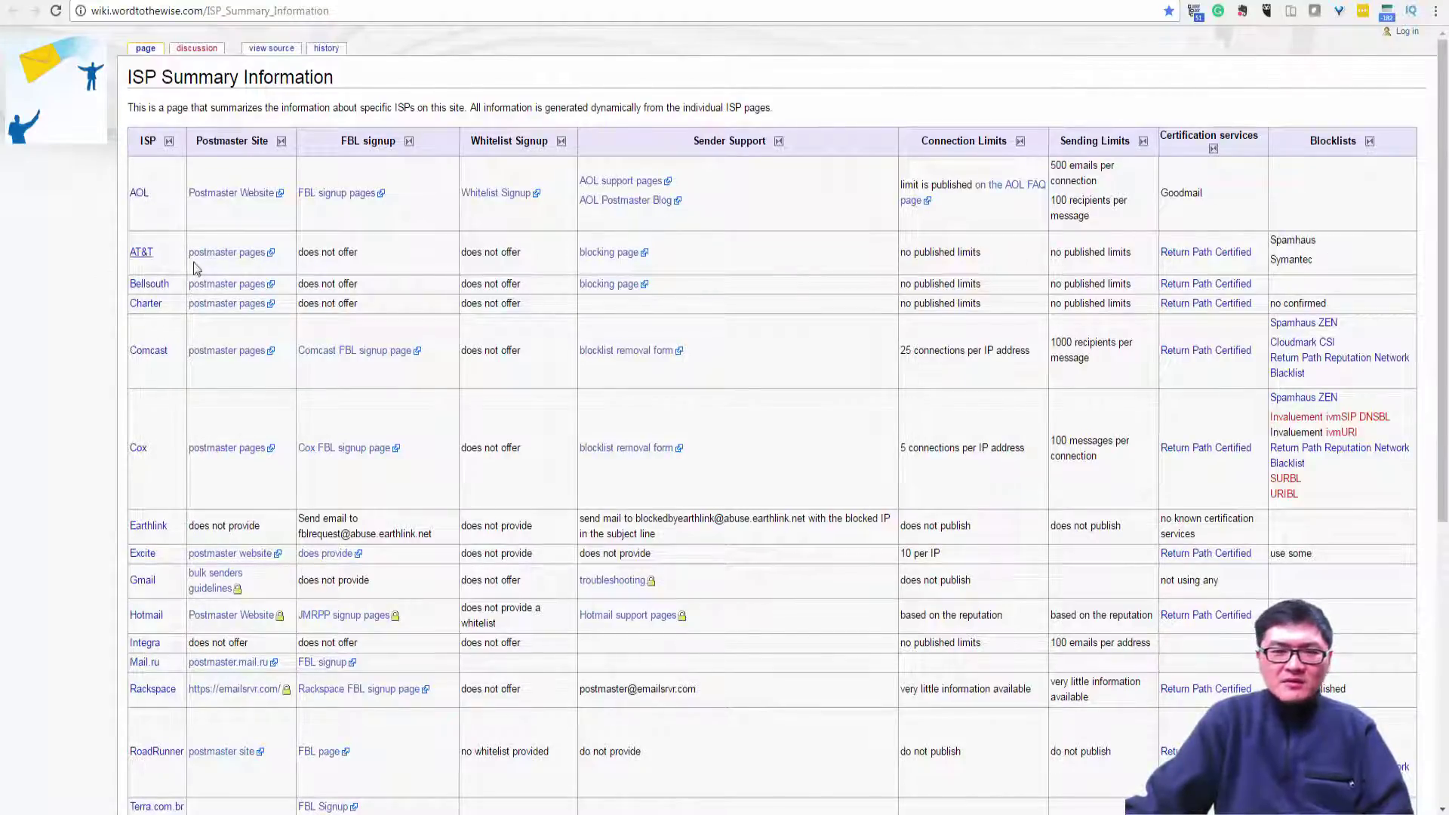
drag(1317, 240, 1276, 240)
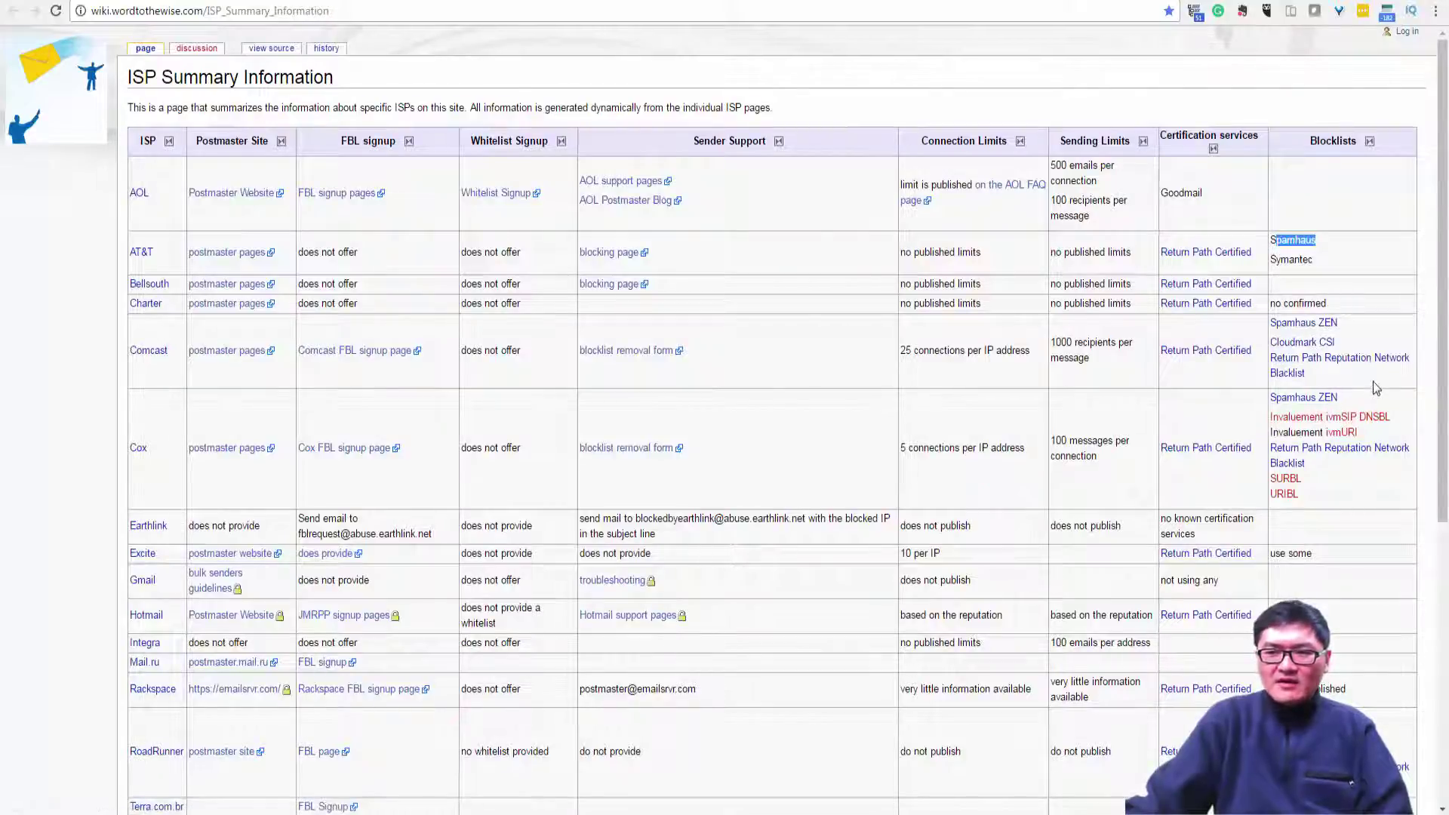
scroll(1343, 443, down, 2)
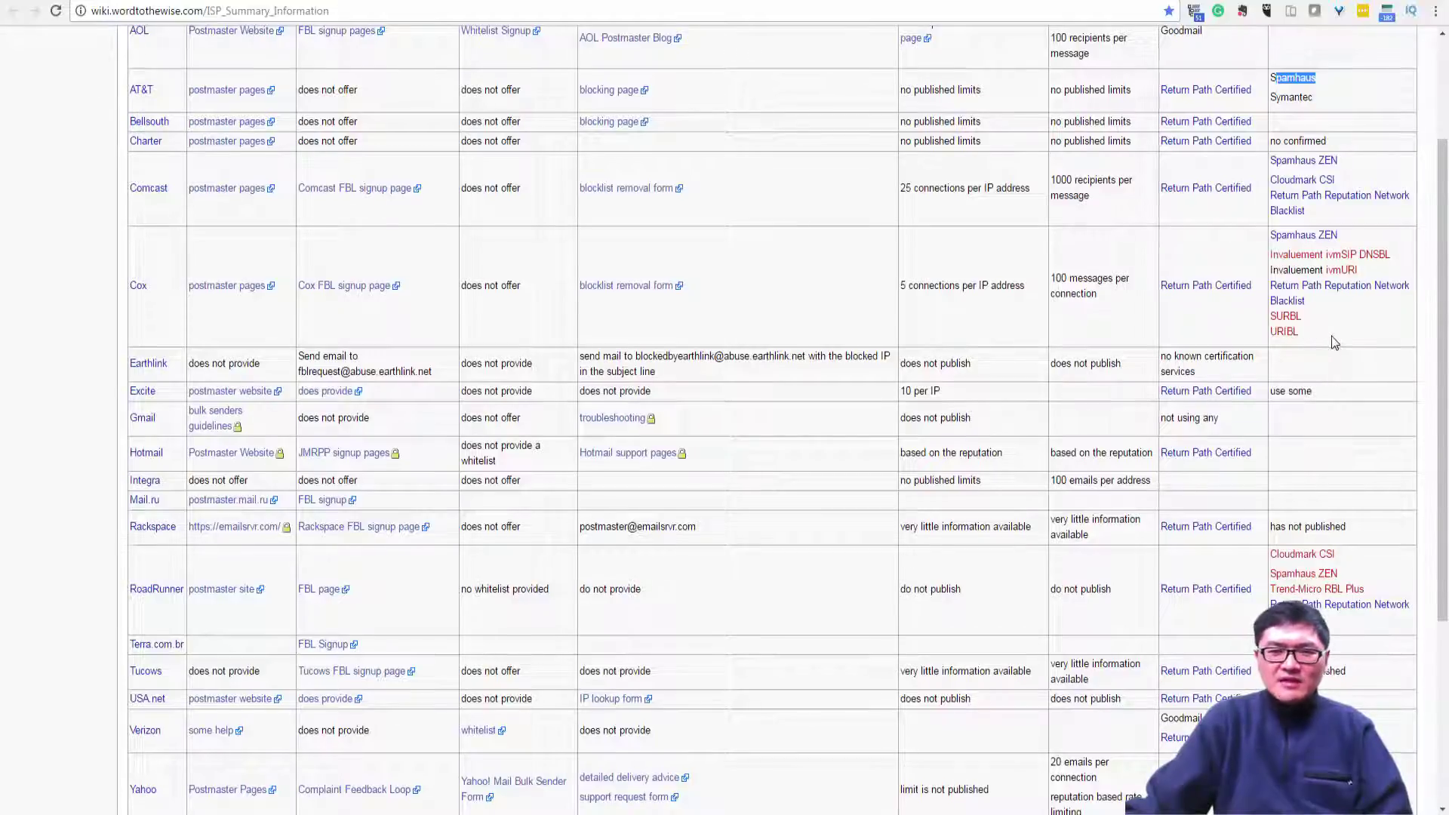
scroll(1313, 340, up, 3)
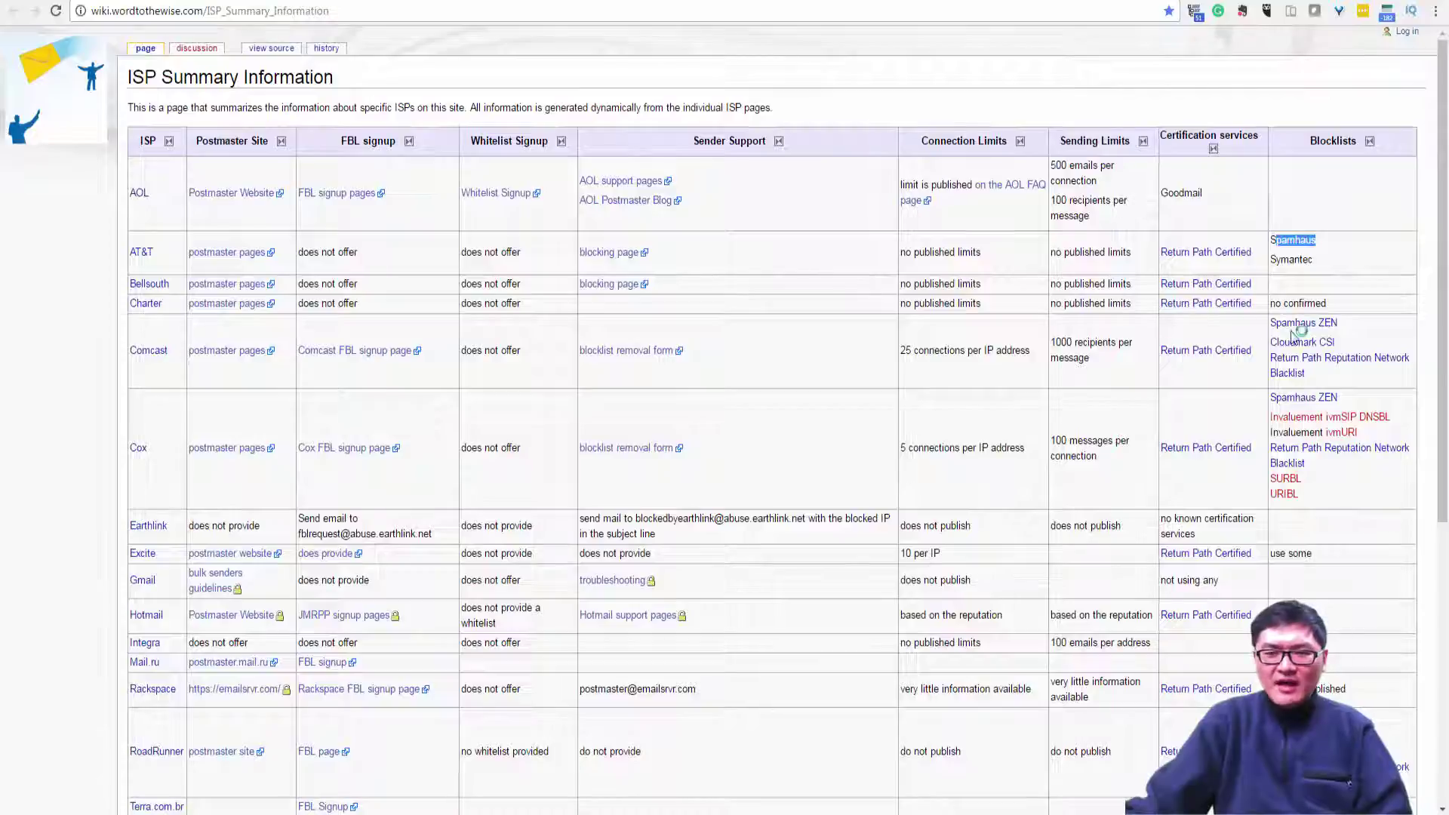
drag(1351, 325, 1301, 323)
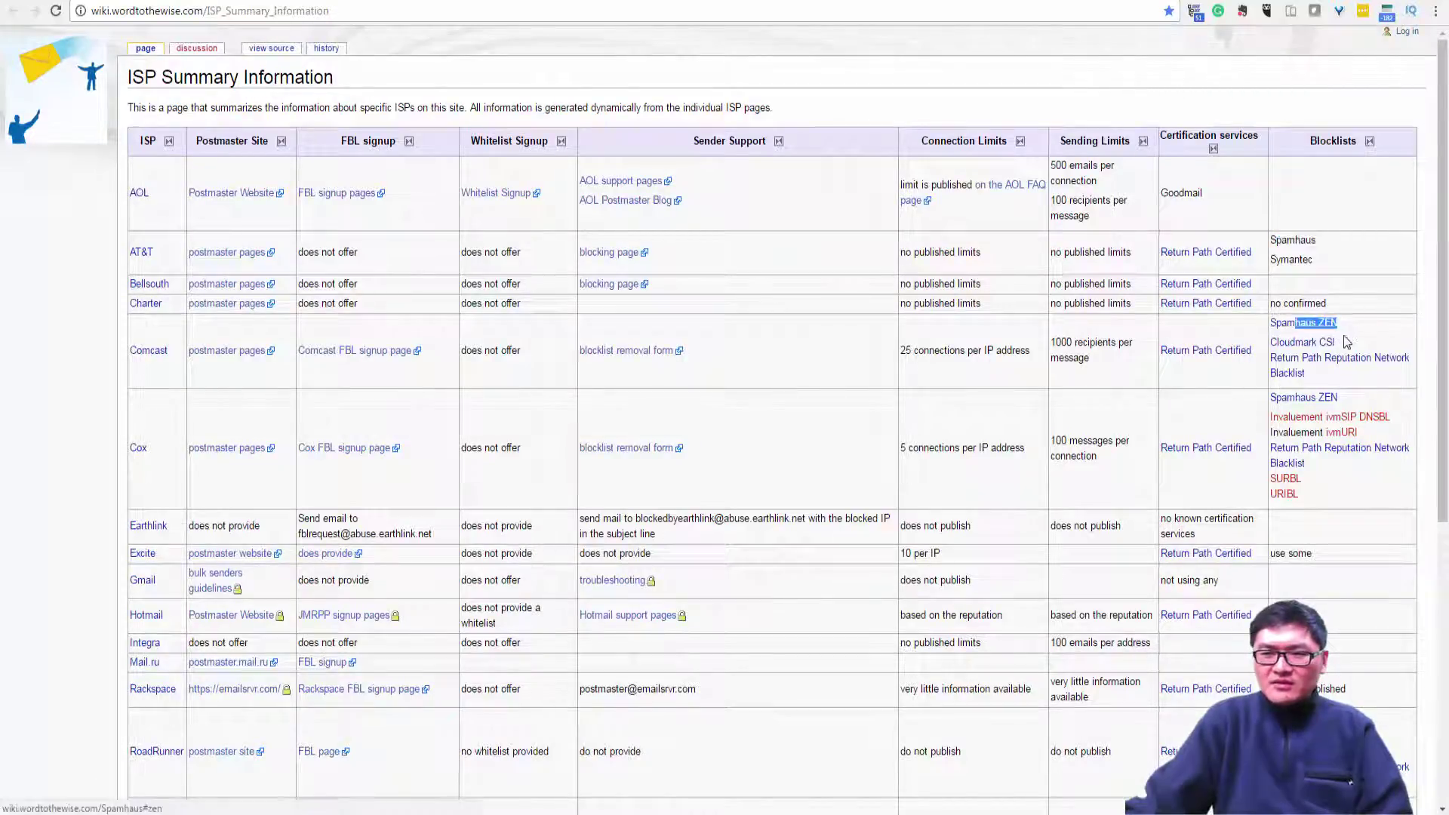
drag(1306, 373, 1284, 373)
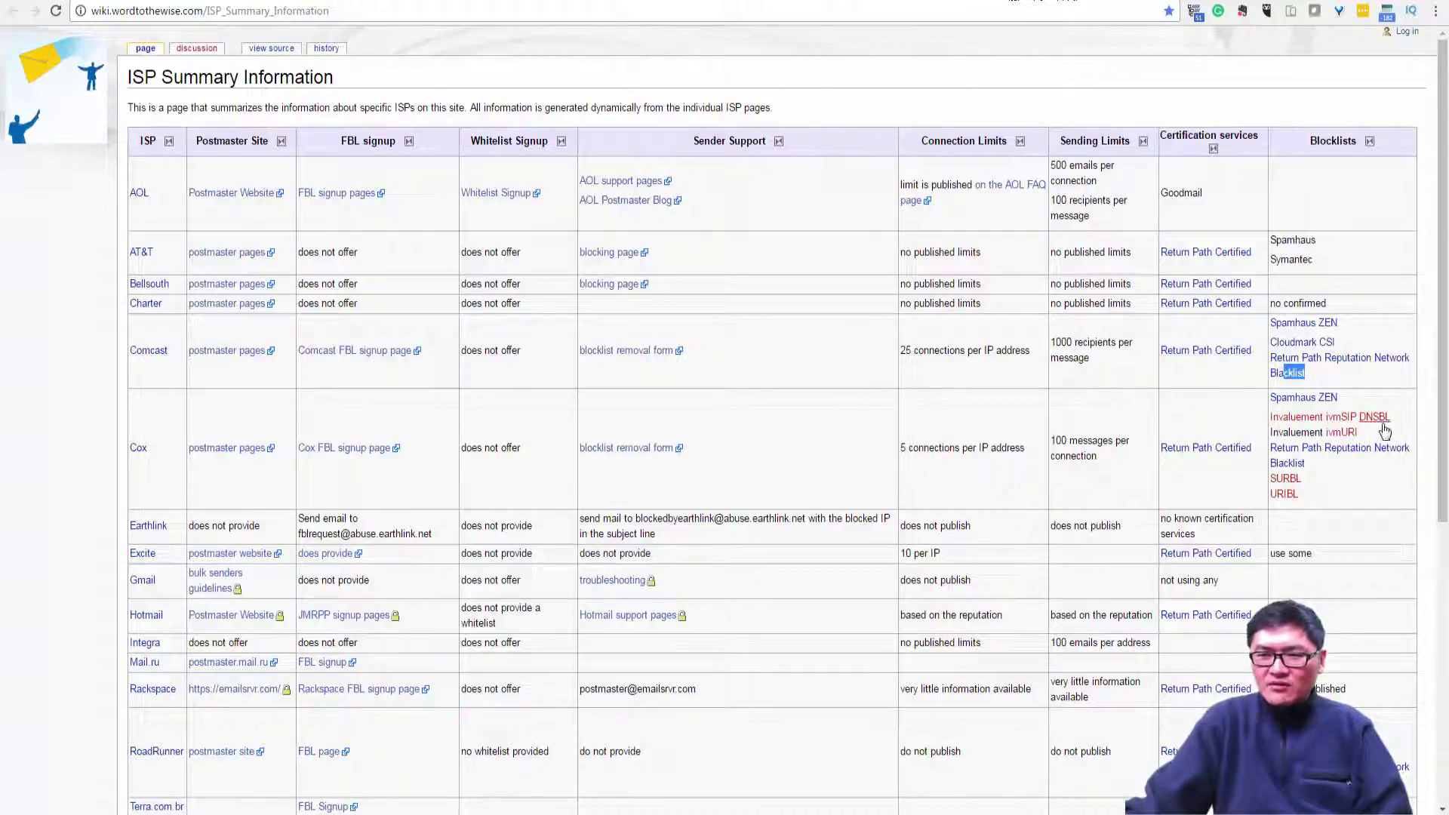
scroll(1298, 433, down, 1)
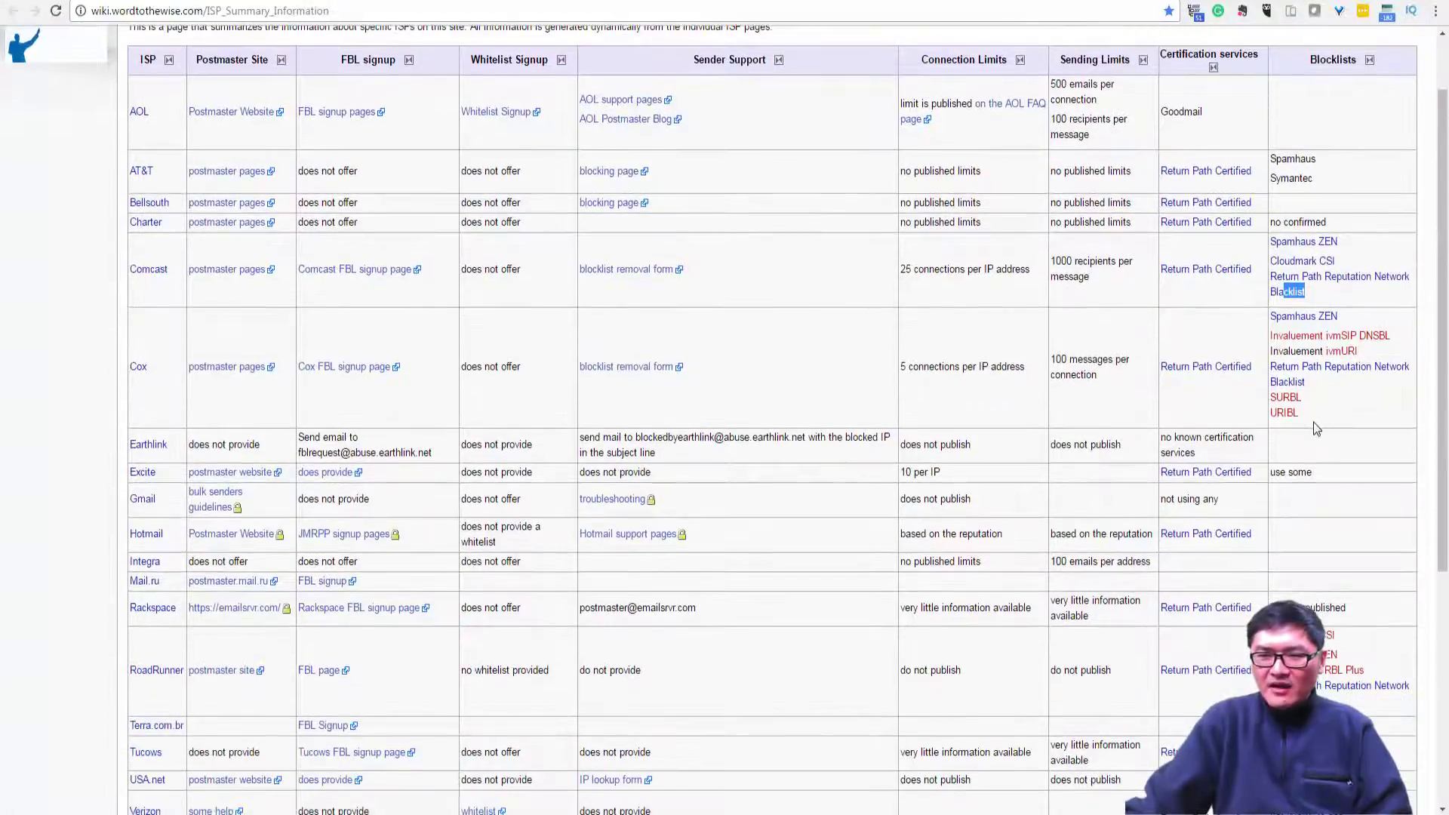
scroll(1313, 424, down, 1)
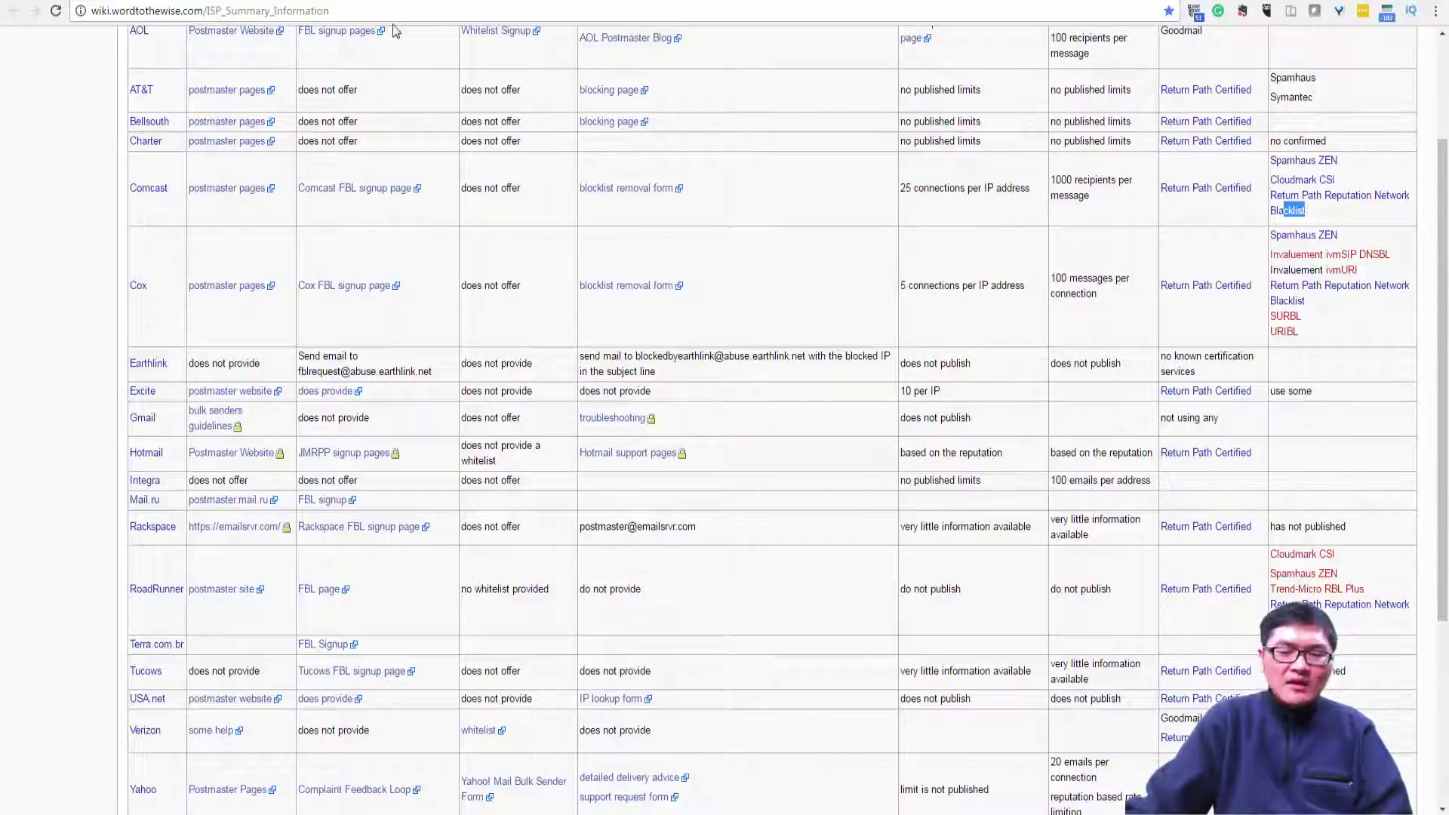
scroll(1373, 508, down, 3)
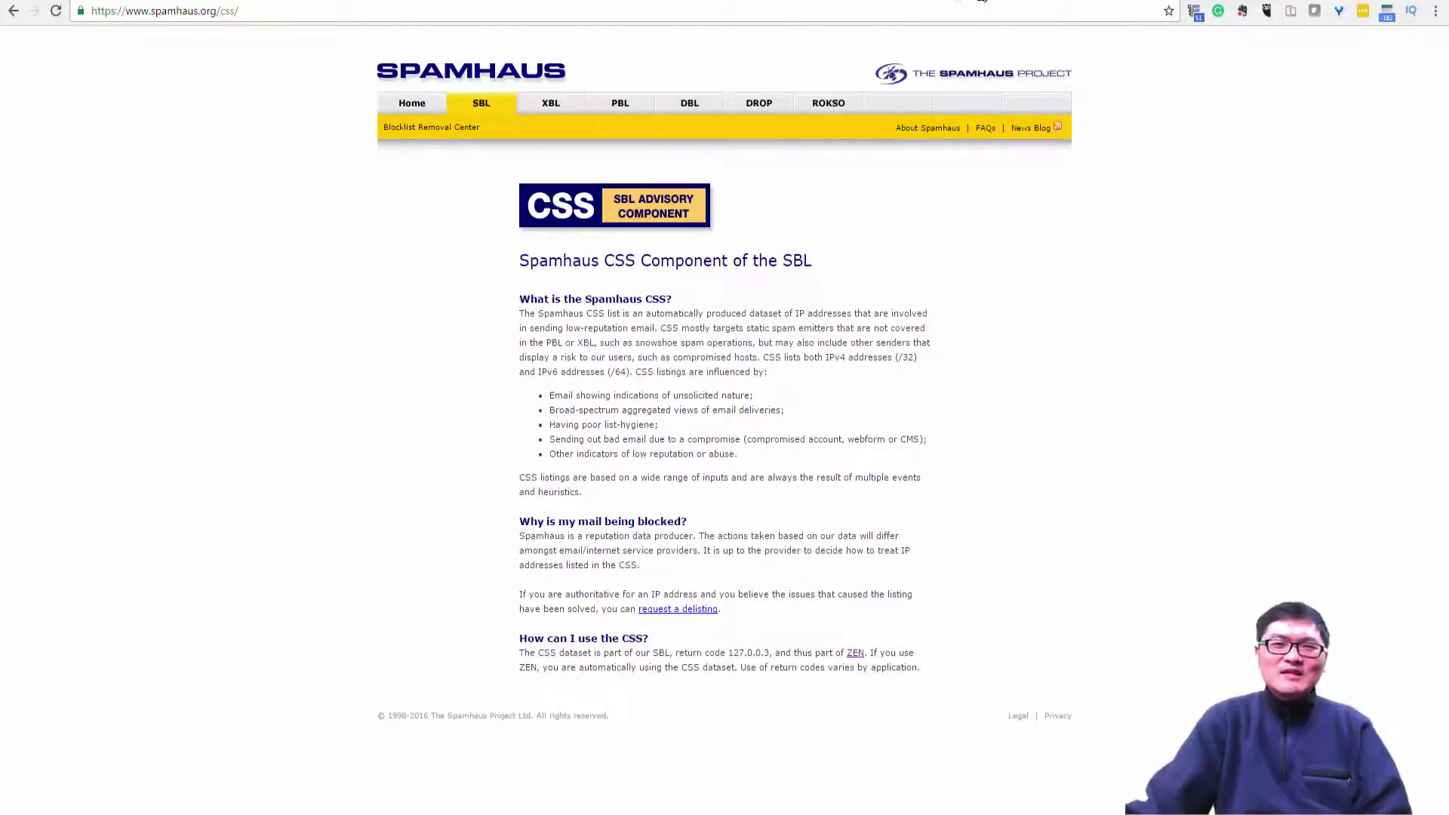
Flip between the MXToolbox and bulkblacklist.com tabs to view the 144.217.83.133 results again.
click(1030, 2)
click(1056, 1)
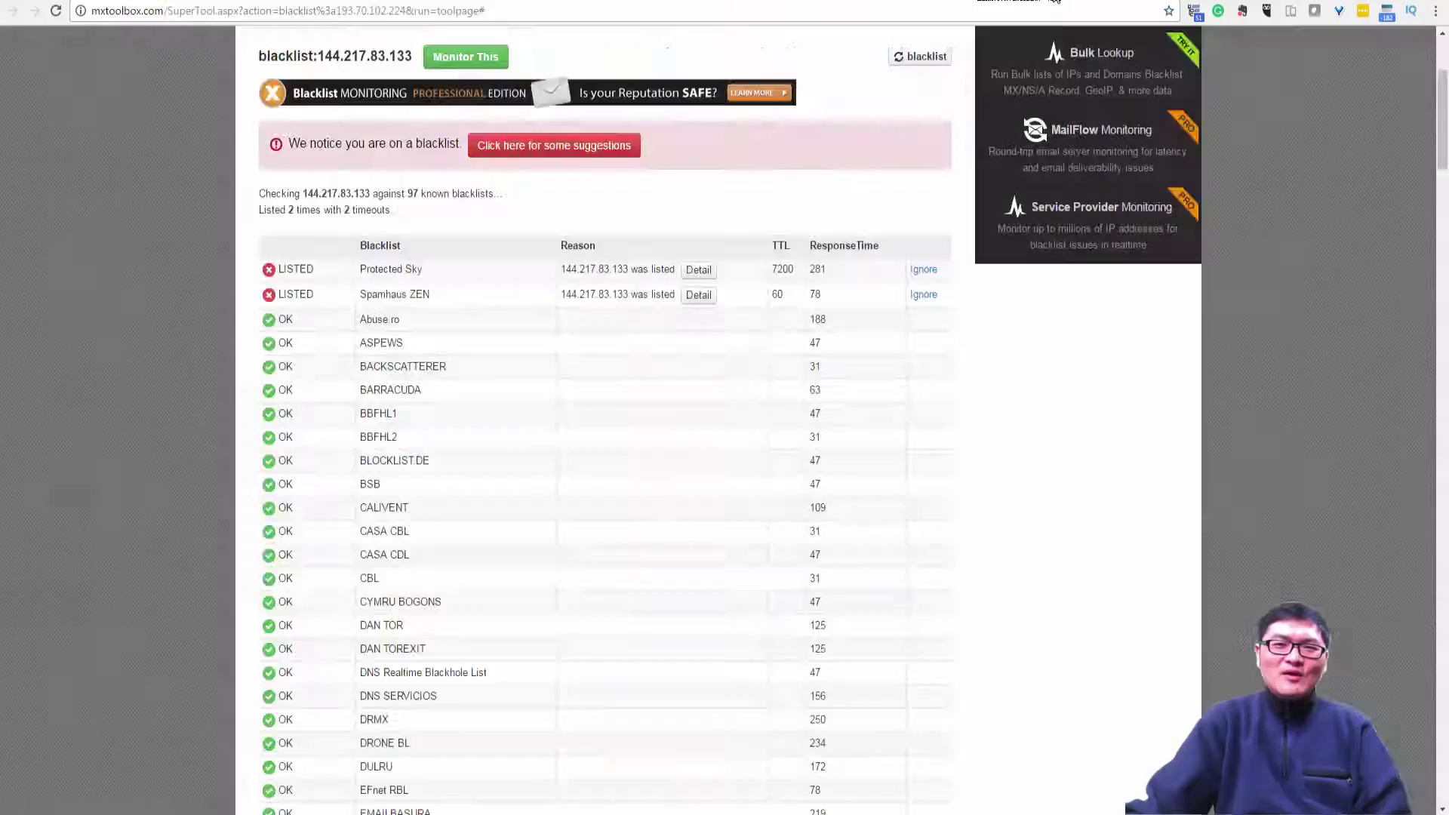
click(1031, 1)
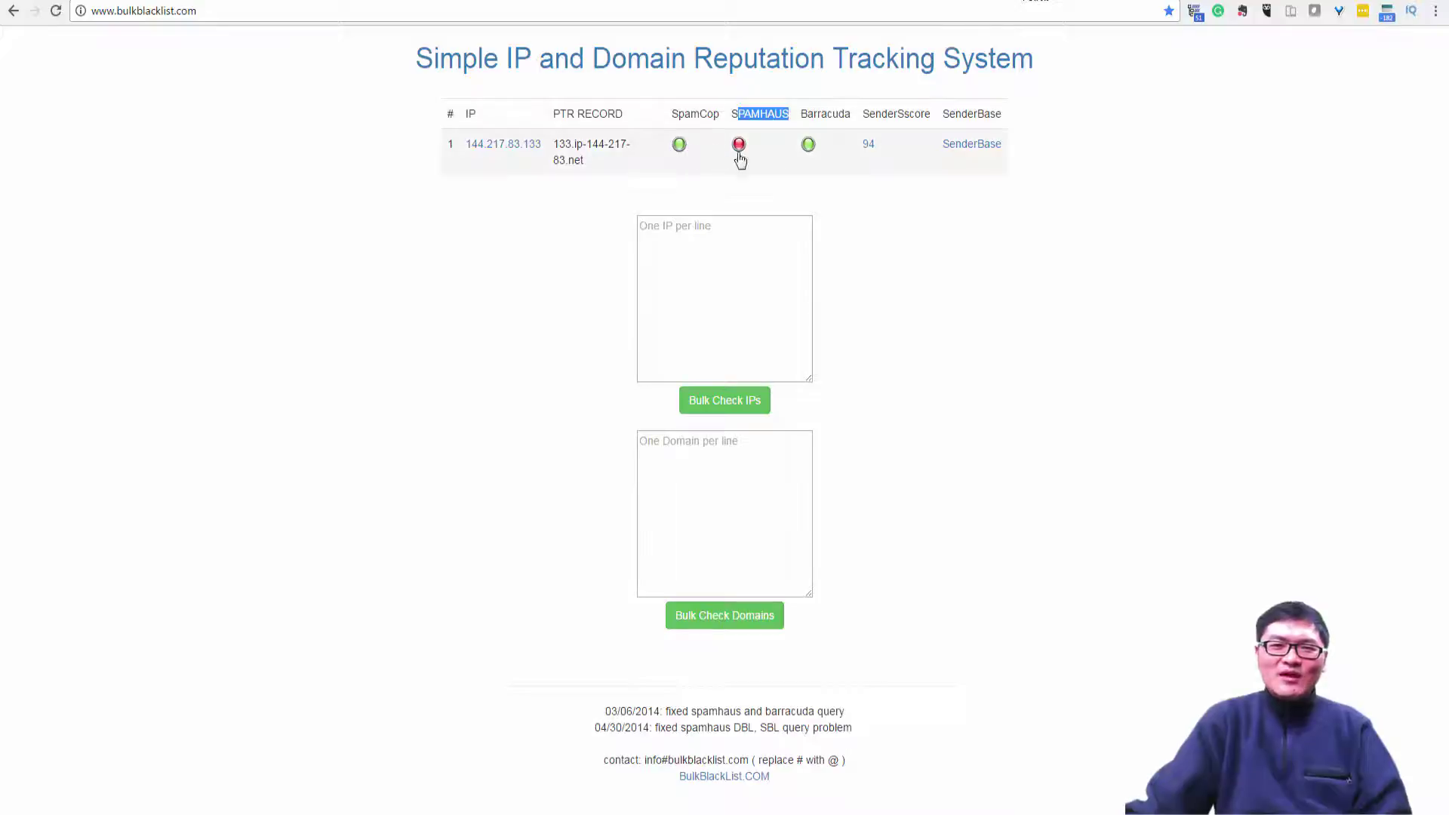